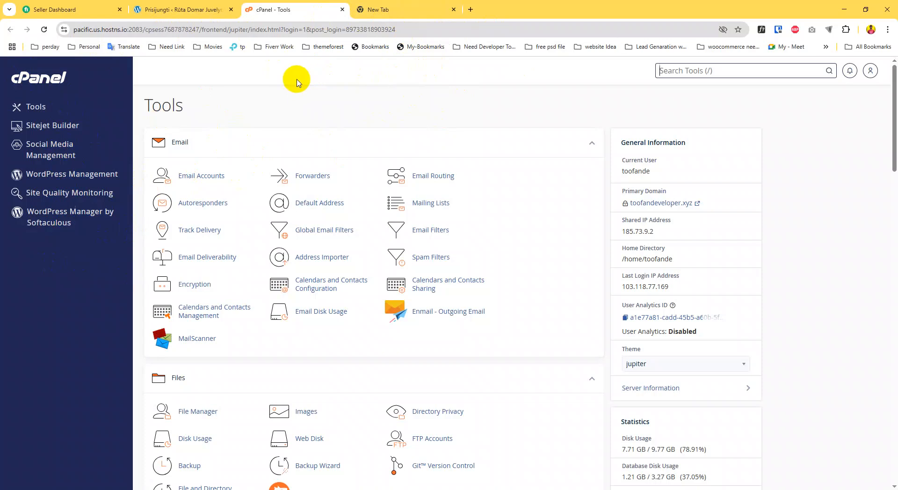
# Open Softaculous's WordPress Manager and browse the list of existing toofandeveloper.xyz installations
pyautogui.click(57, 223)
pyautogui.scroll(-15, 252, 140)
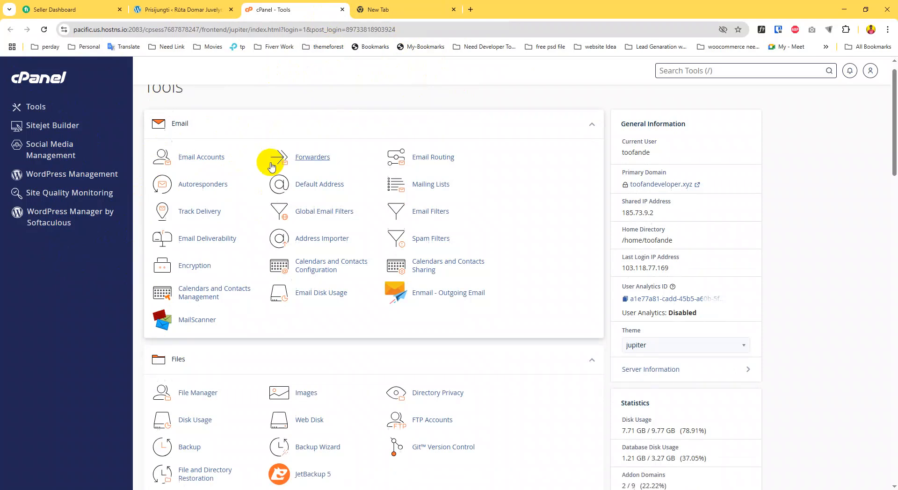
pyautogui.scroll(4, 253, 180)
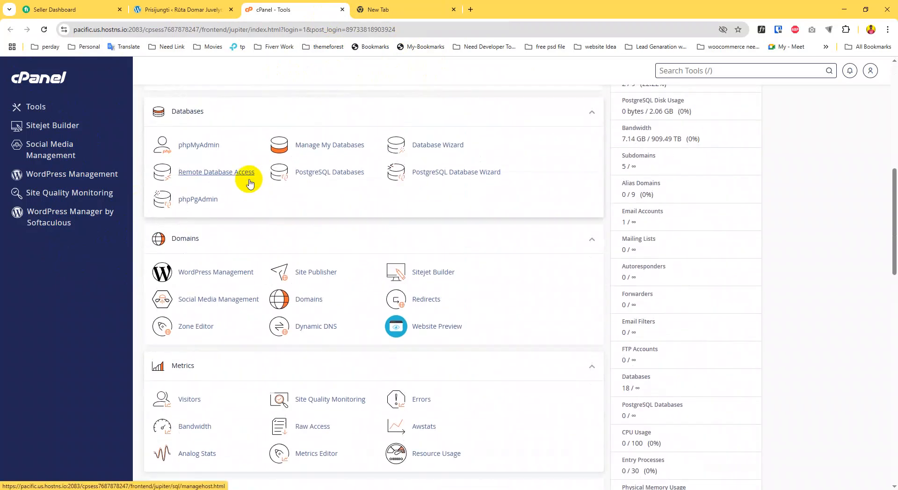
pyautogui.scroll(-6, 249, 182)
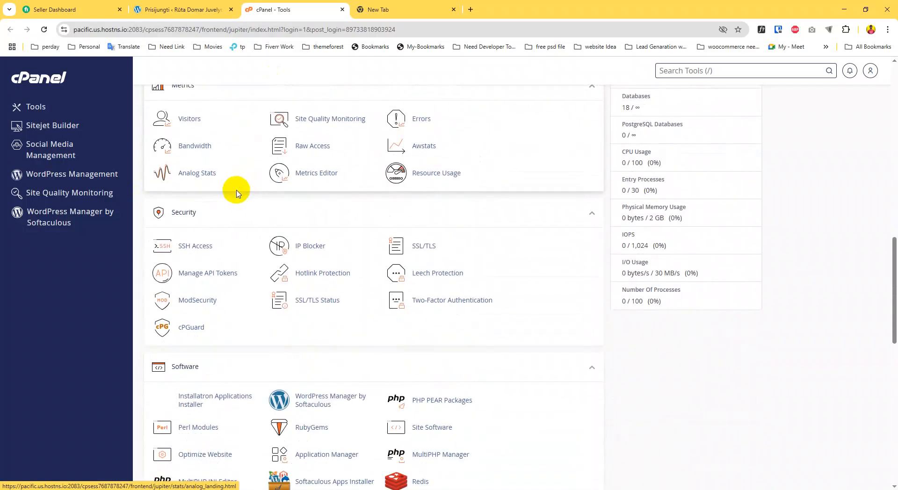
pyautogui.scroll(-5, 249, 196)
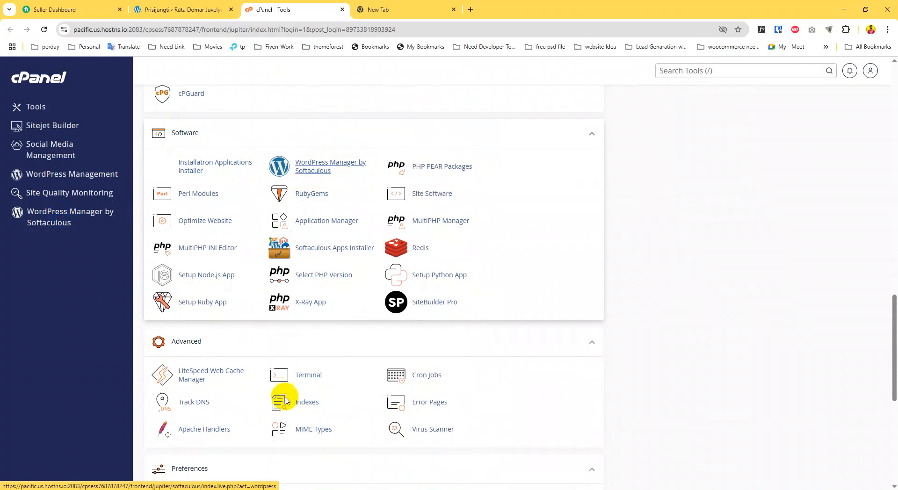
pyautogui.click(66, 217)
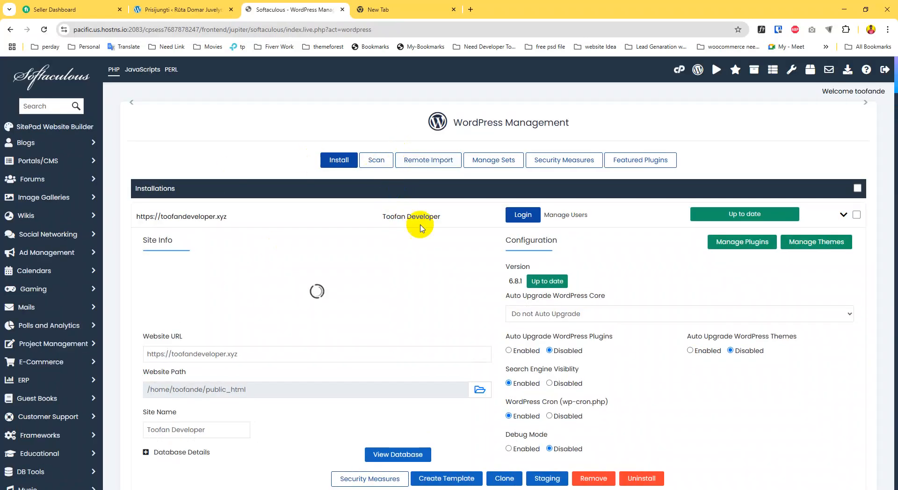
pyautogui.scroll(-7, 282, 259)
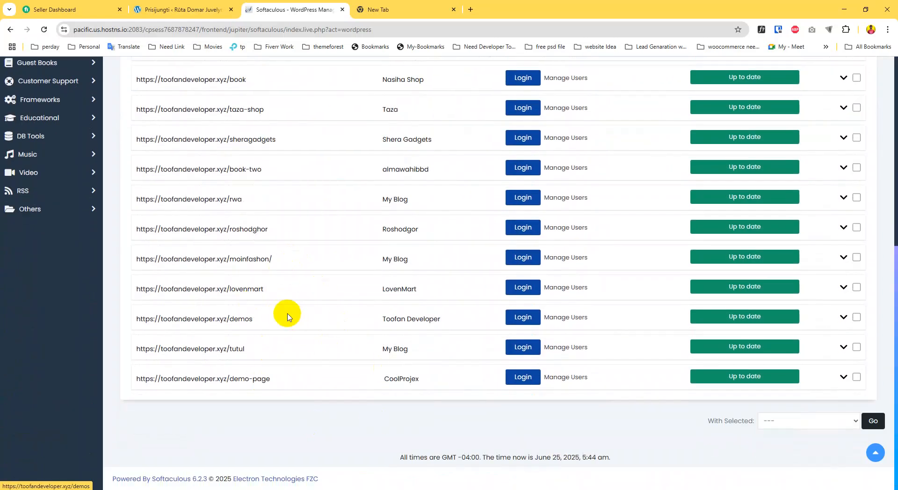
pyautogui.scroll(7, 287, 317)
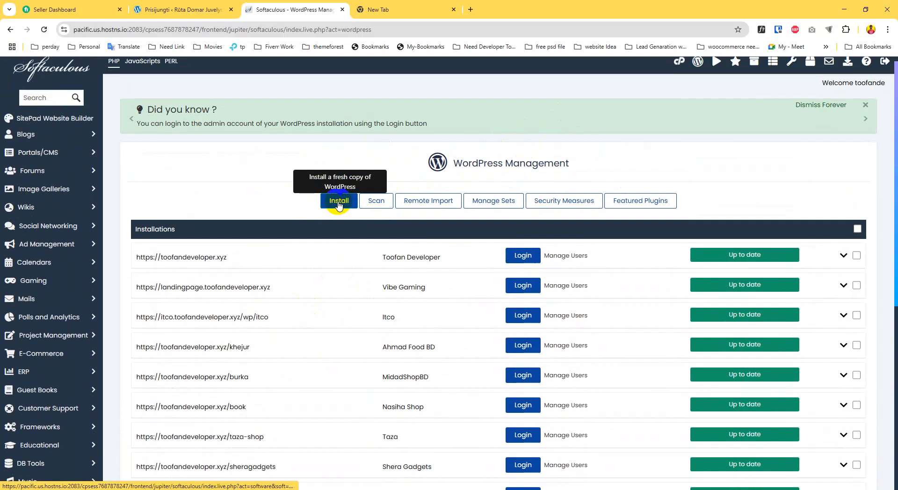
# Start a new WordPress install into directory 'testtest', copying the name and reviewing the admin credentials
pyautogui.click(338, 202)
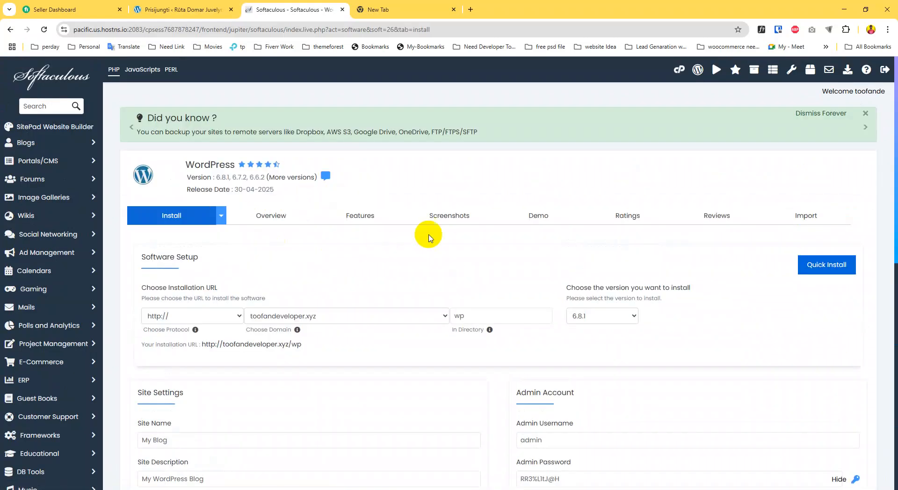
pyautogui.scroll(-3, 429, 227)
pyautogui.click(466, 176)
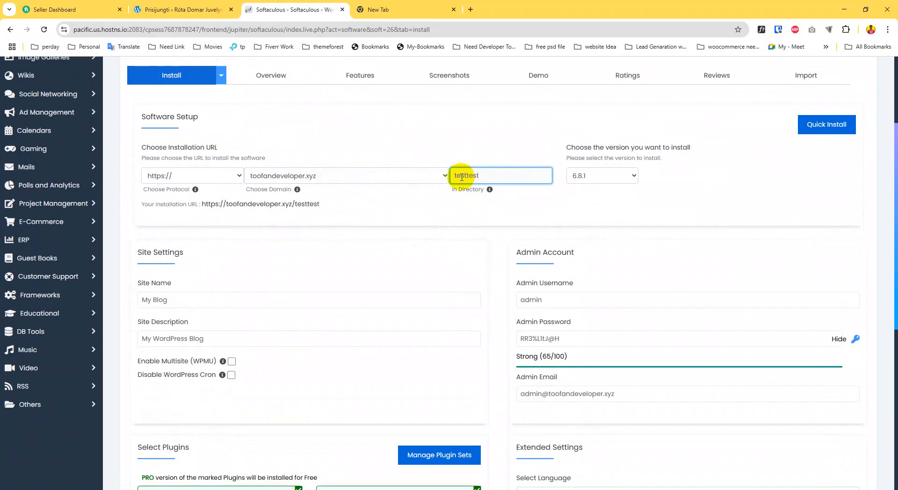
pyautogui.rightClick(466, 175)
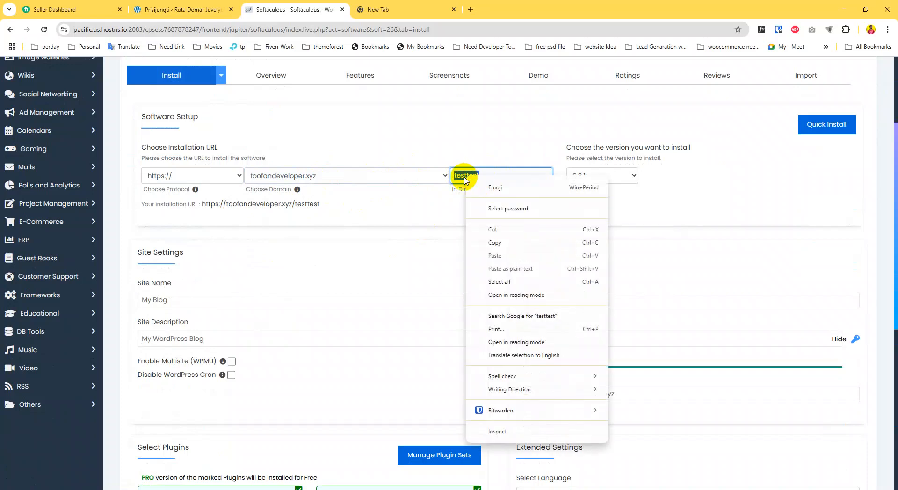
pyautogui.click(495, 242)
pyautogui.click(568, 301)
pyautogui.click(541, 342)
pyautogui.moveTo(563, 341); pyautogui.dragTo(513, 341)
pyautogui.click(545, 335)
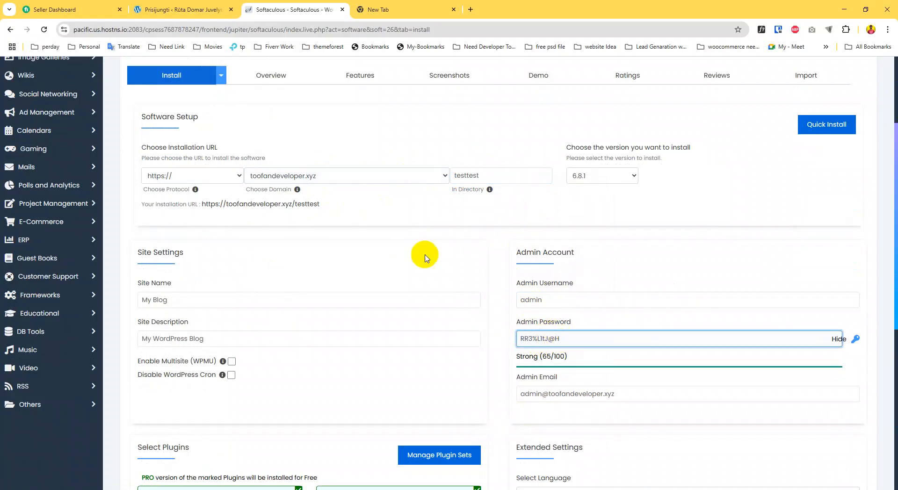
pyautogui.scroll(-4, 416, 260)
# Untick all six bundled plugins, from Website Ranking and Page Speed to AI Assistant and SMTP
pyautogui.click(359, 337)
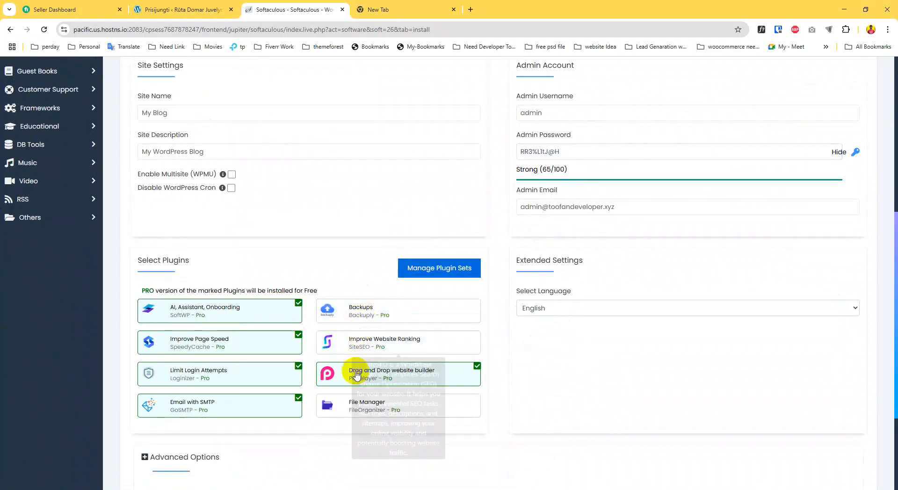
pyautogui.click(351, 371)
pyautogui.click(286, 371)
pyautogui.click(261, 341)
pyautogui.click(253, 318)
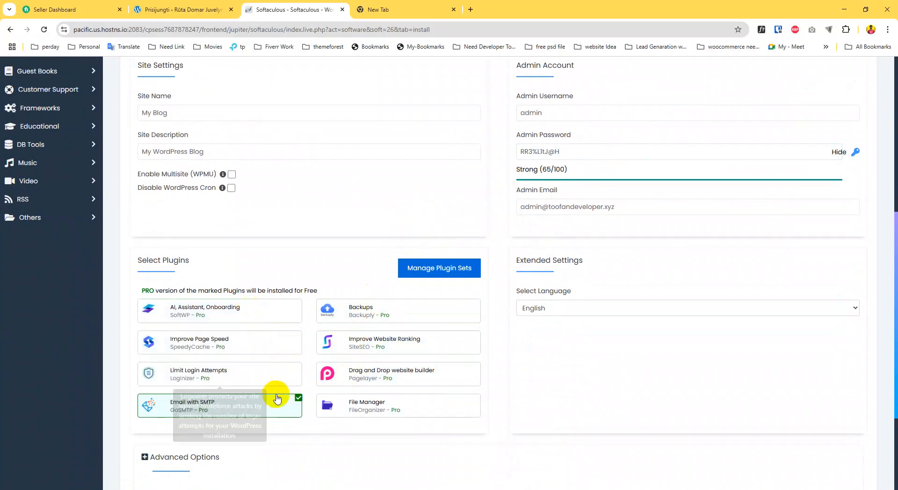
pyautogui.click(272, 403)
pyautogui.scroll(5, 465, 231)
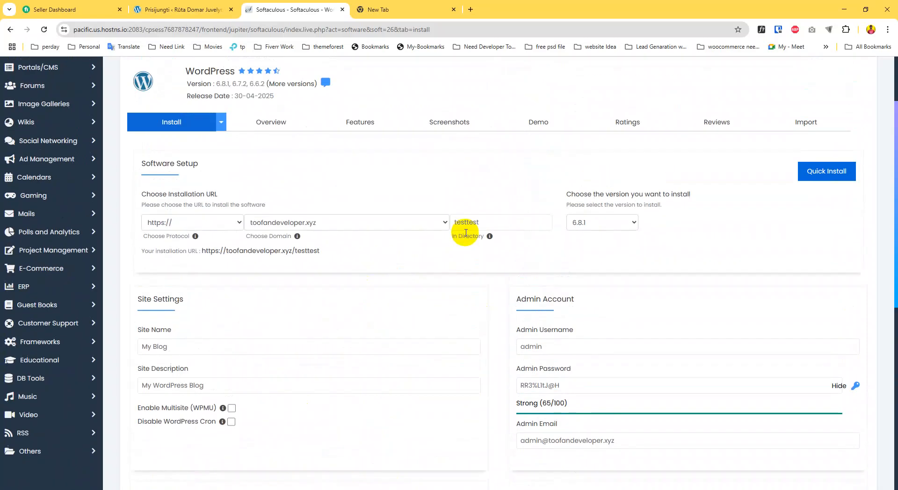
pyautogui.scroll(-8, 323, 260)
# Install WordPress at toofandeveloper.xyz/testtest and open its Administrative URL in a new tab
pyautogui.click(496, 360)
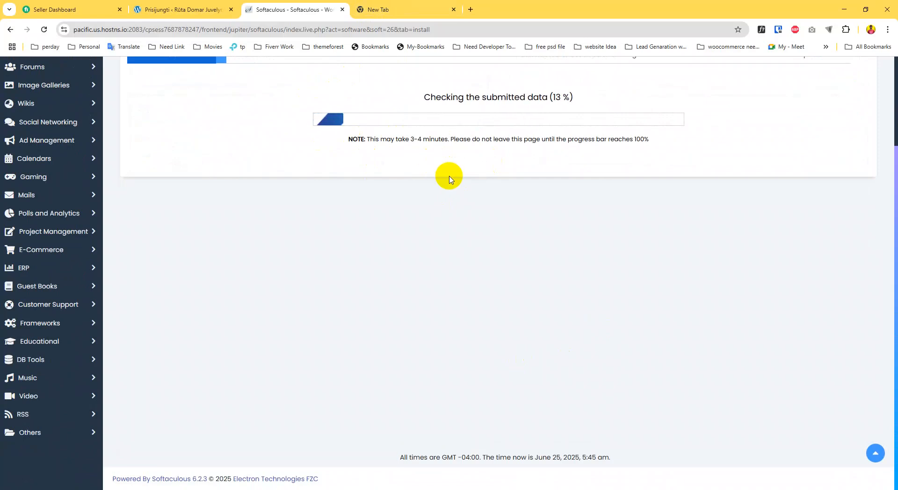
pyautogui.scroll(3, 450, 178)
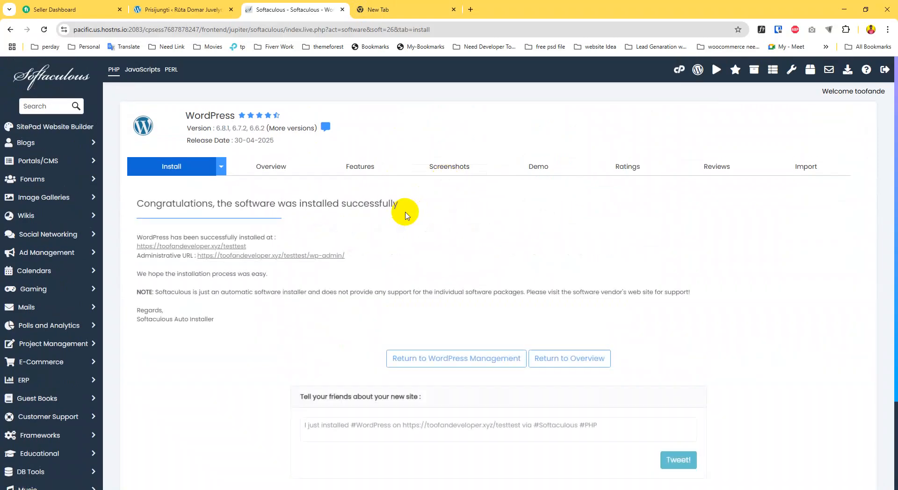
pyautogui.click(271, 257)
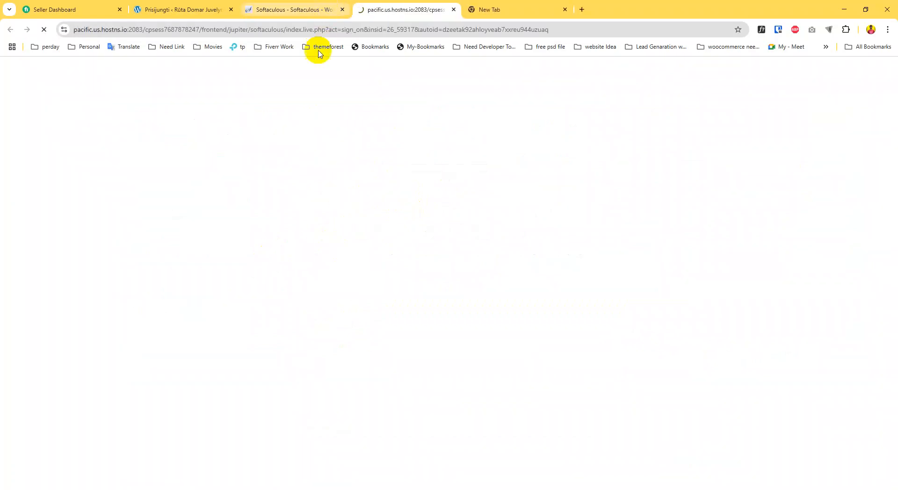
pyautogui.click(308, 4)
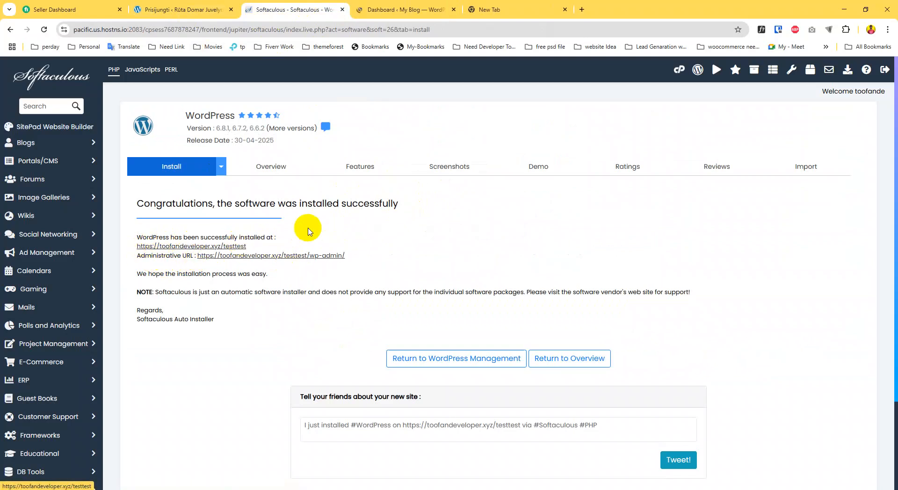
# Dismiss the Welcome panel on the testtest site's dashboard, then close that dashboard tab
pyautogui.click(423, 11)
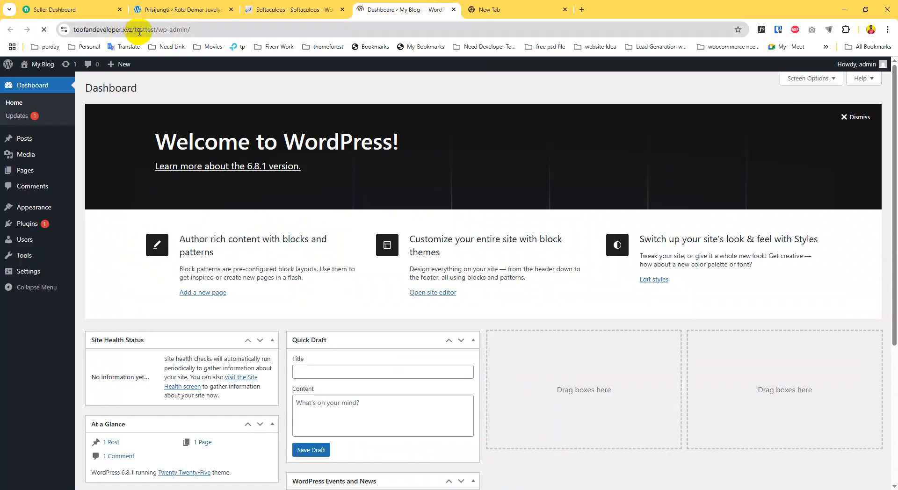
pyautogui.click(139, 30)
pyautogui.moveTo(155, 30); pyautogui.dragTo(177, 32)
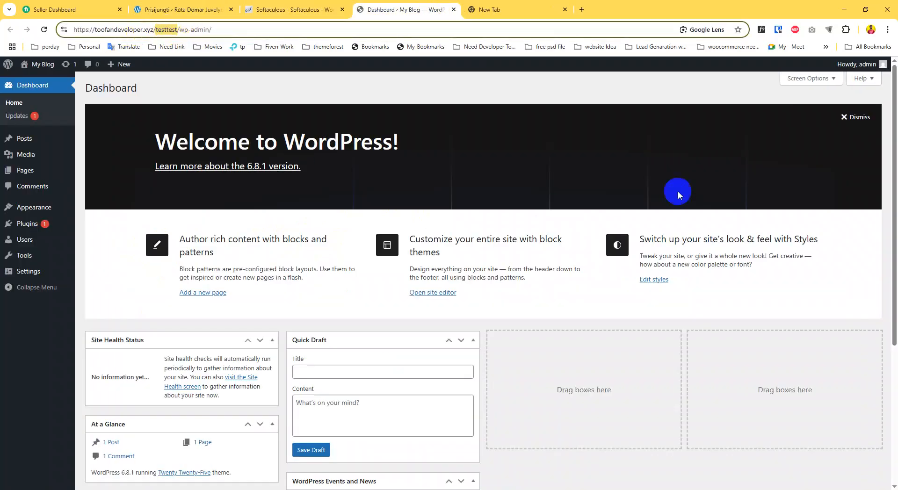
pyautogui.click(855, 117)
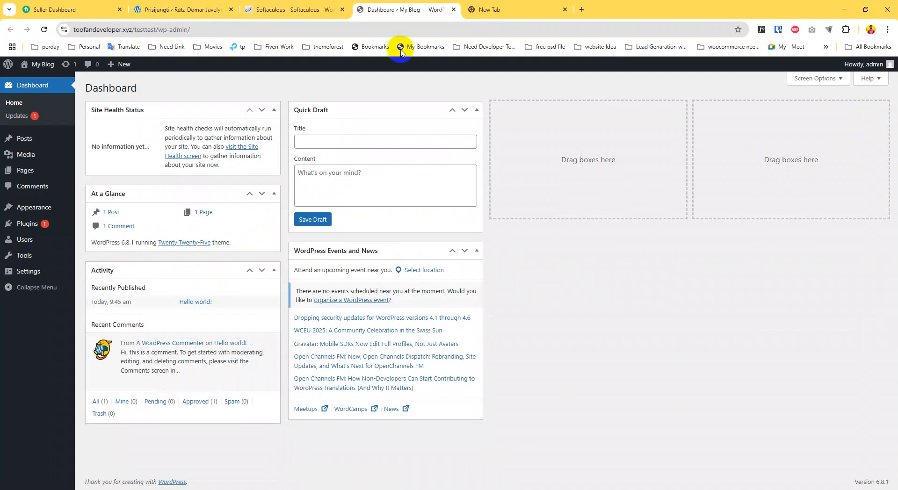
pyautogui.click(453, 10)
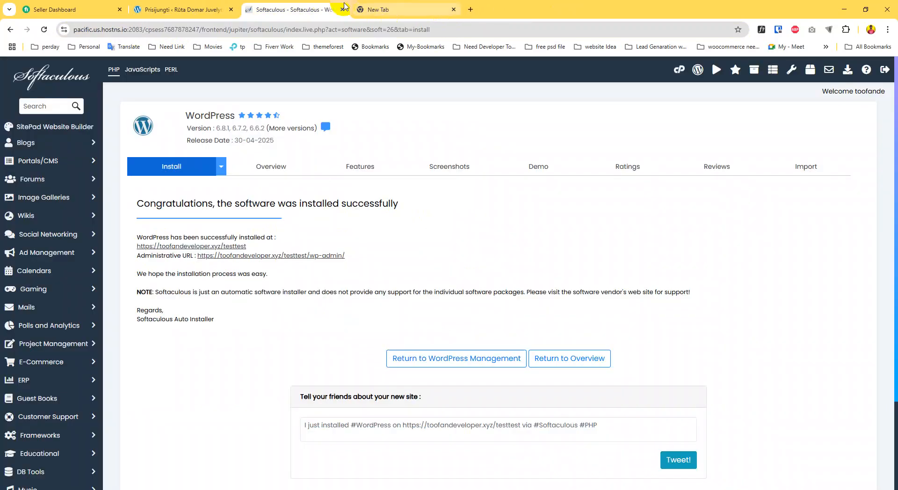
# In the empty new tab, go to pantheon.io by entering 'panth' in the address bar
pyautogui.click(374, 13)
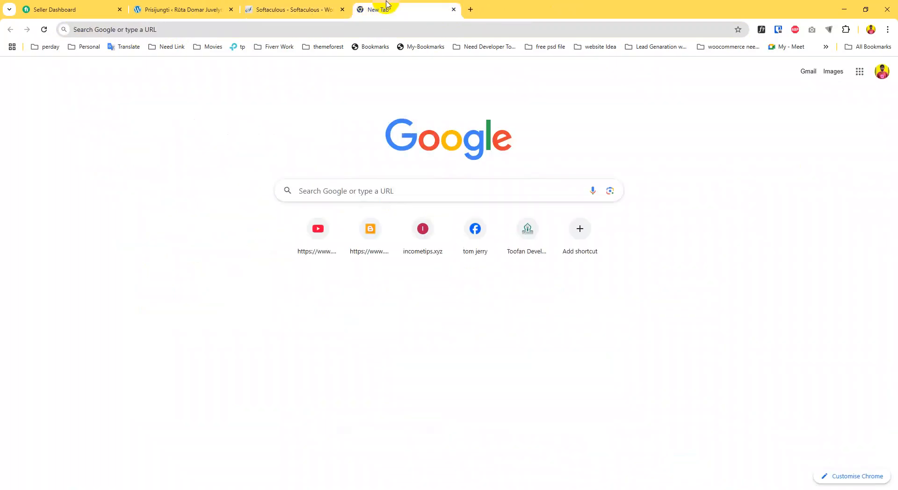
pyautogui.click(365, 26)
pyautogui.write('o')
pyautogui.press('BackSpace')
pyautogui.press('BackSpace')
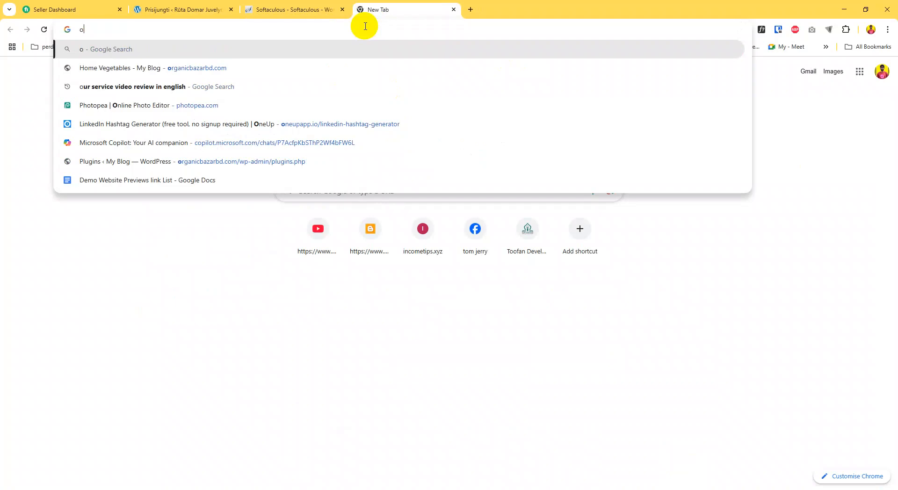
pyautogui.write('panth')
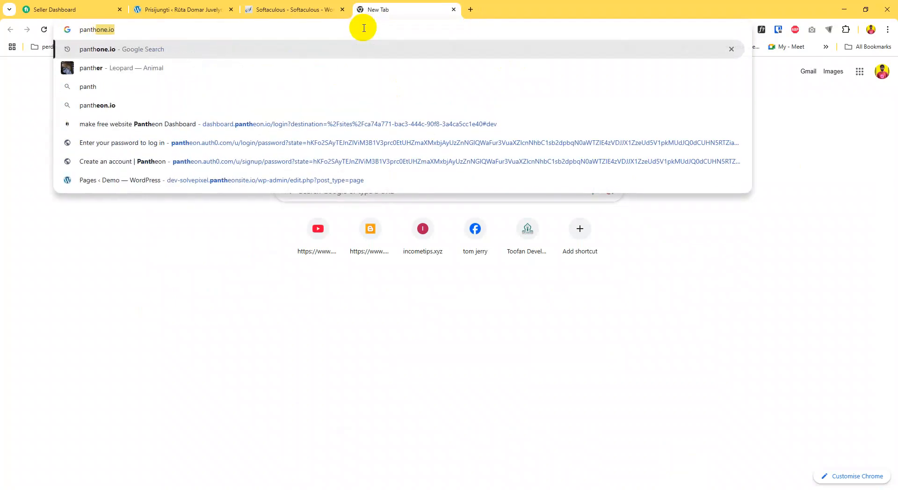
pyautogui.press('Return')
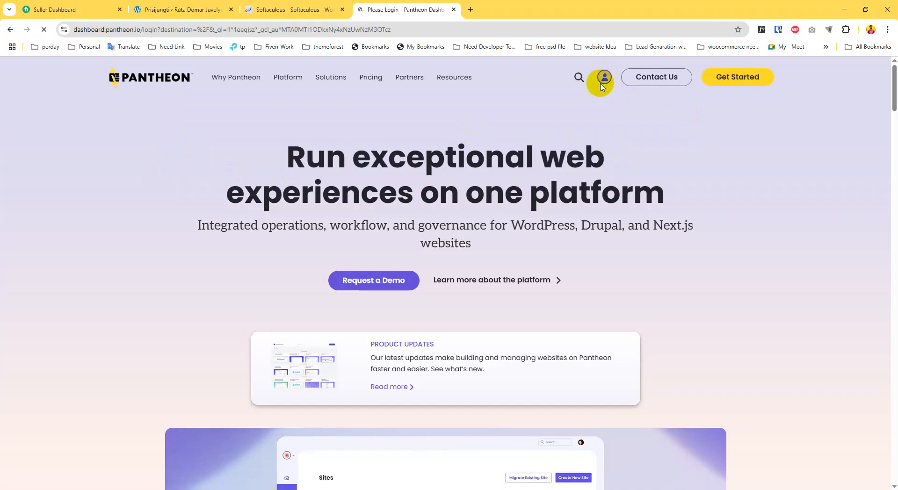
# Preview Pantheon's login page at 425-pixel mobile width in DevTools, then choose Connect with Google
pyautogui.rightClick(335, 148)
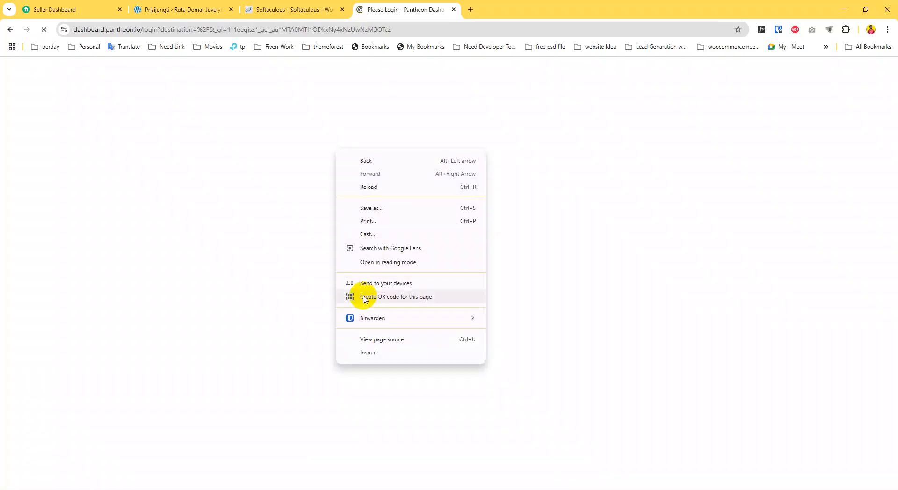
pyautogui.click(553, 117)
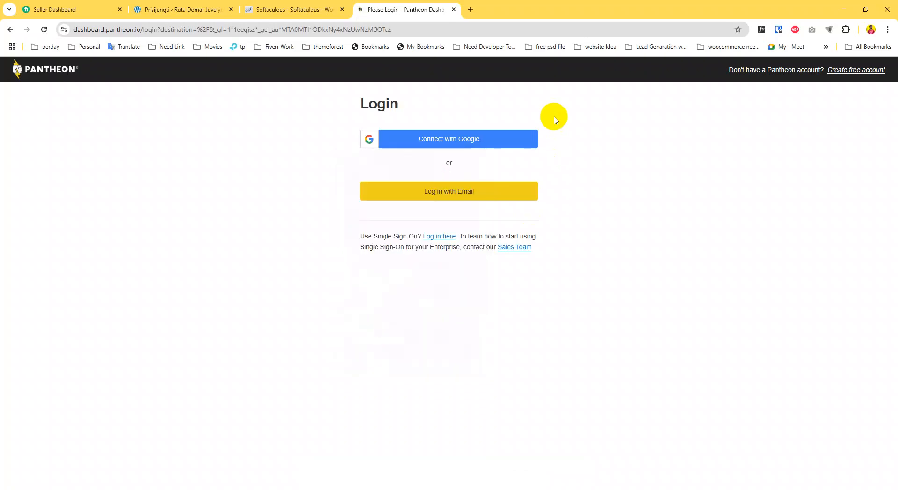
pyautogui.rightClick(251, 203)
pyautogui.click(286, 426)
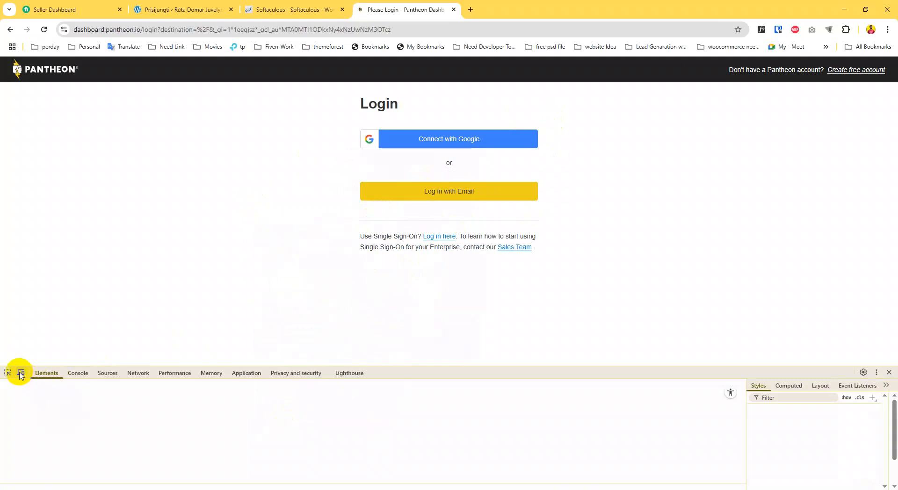
pyautogui.click(21, 372)
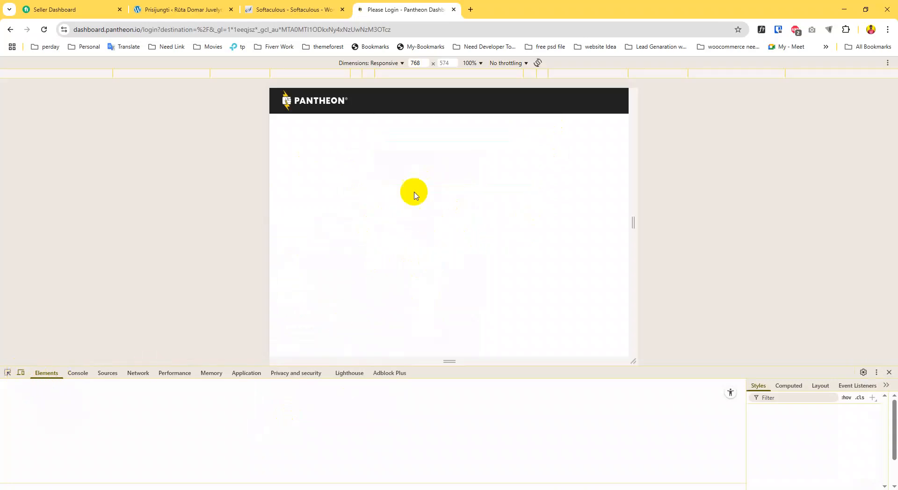
pyautogui.click(355, 73)
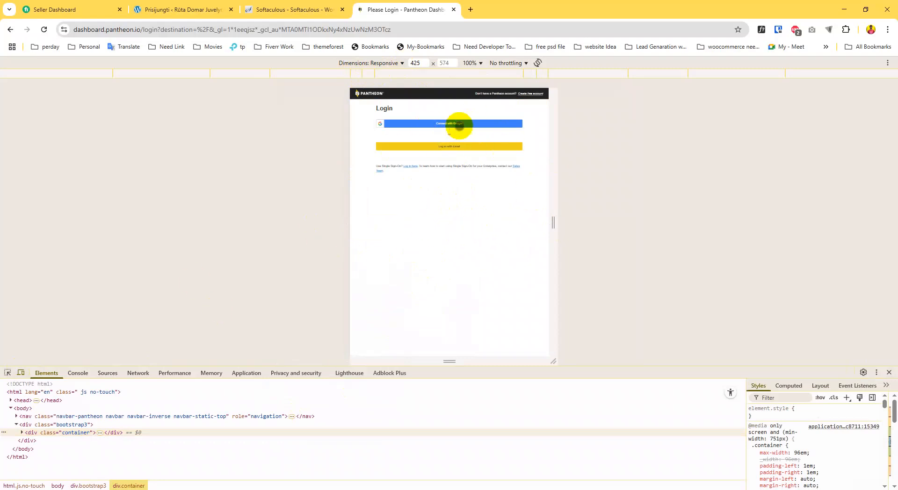
pyautogui.click(20, 372)
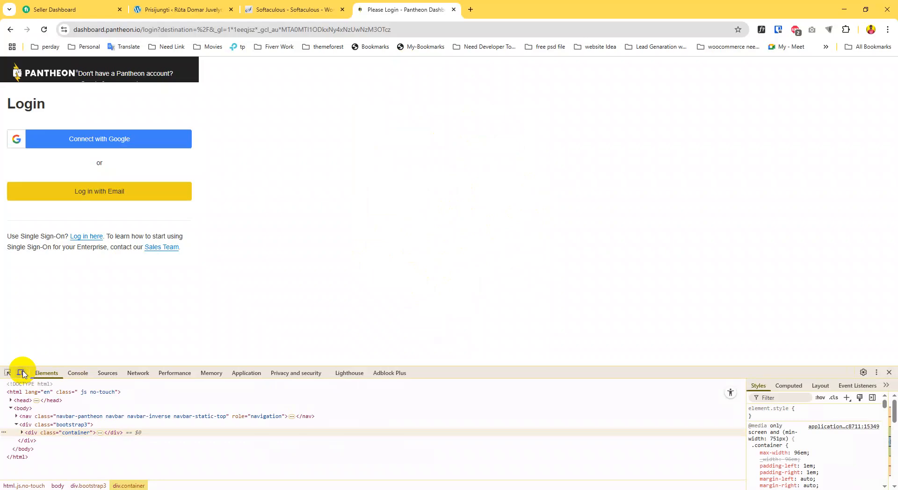
pyautogui.click(887, 373)
pyautogui.click(460, 138)
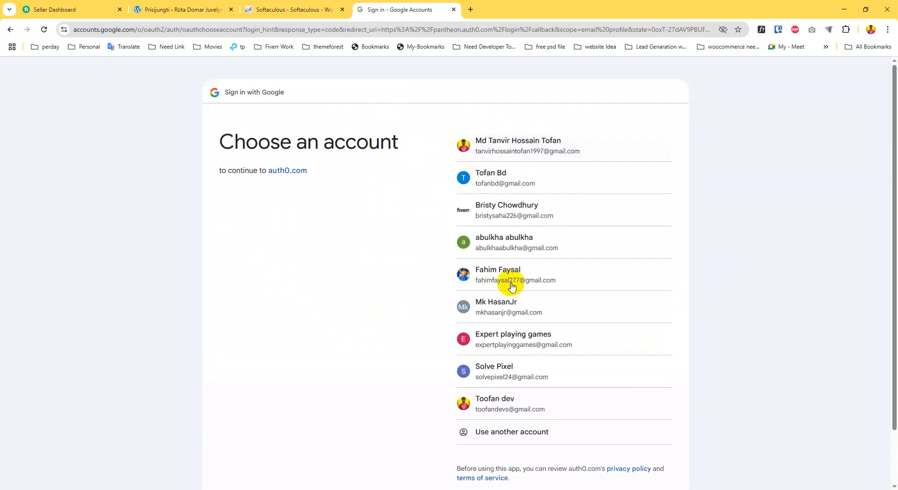
# Pick the Google account and continue on the consent screen to reach Pantheon's Personal Workspace
pyautogui.click(518, 180)
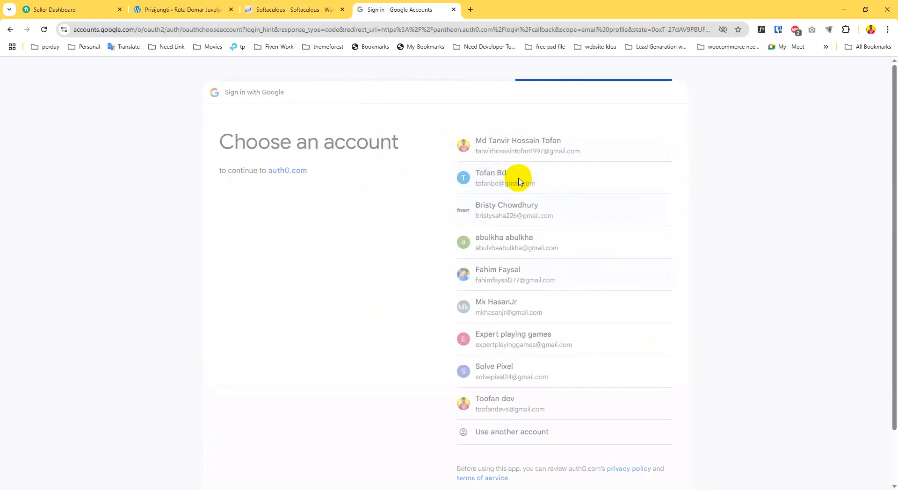
pyautogui.click(624, 318)
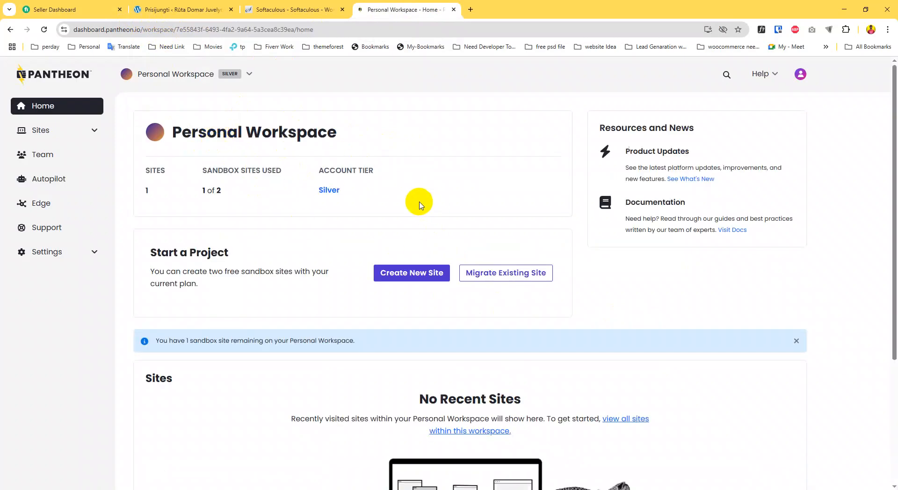
# Start a new WordPress site in the United States region, first trying the name 'test'
pyautogui.click(414, 274)
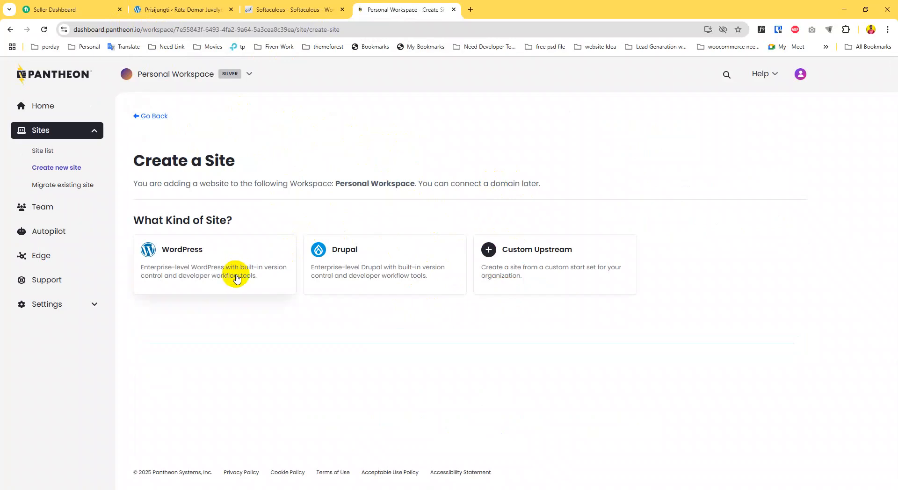
pyautogui.click(224, 266)
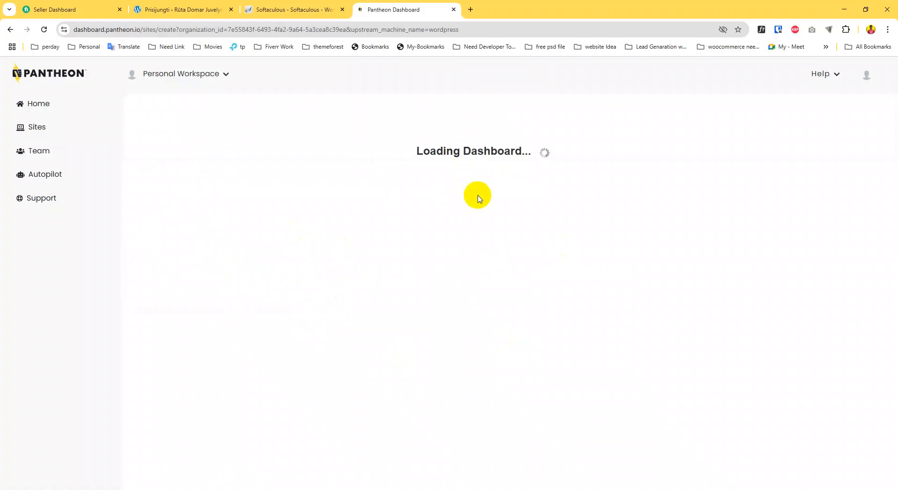
pyautogui.click(344, 185)
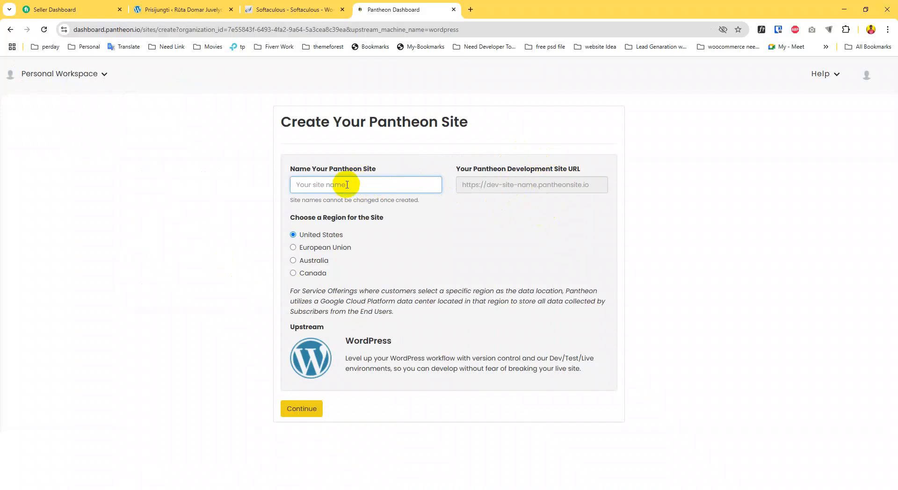
pyautogui.write('t')
pyautogui.write('ext')
pyautogui.press('BackSpace')
pyautogui.press('BackSpace')
pyautogui.write('st')
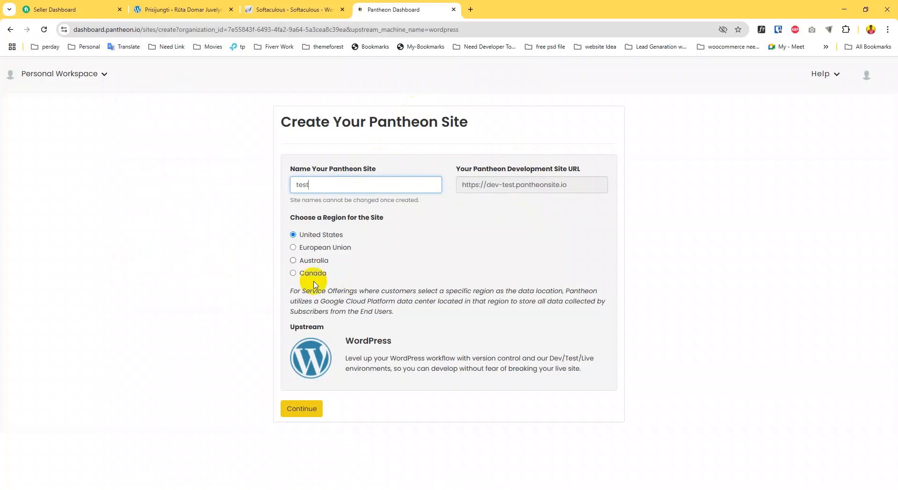
pyautogui.click(302, 409)
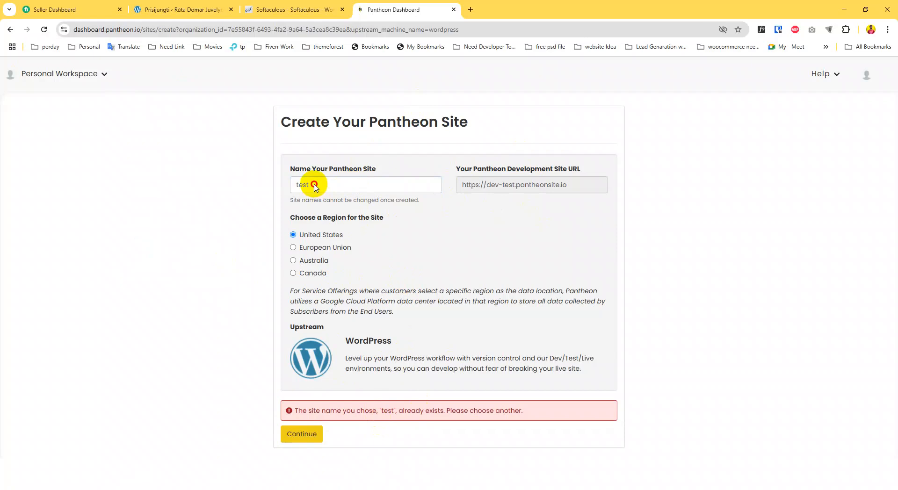
# Rename the site to 'testapb' after the name-taken error and open its dashboard once deployed
pyautogui.click(314, 187)
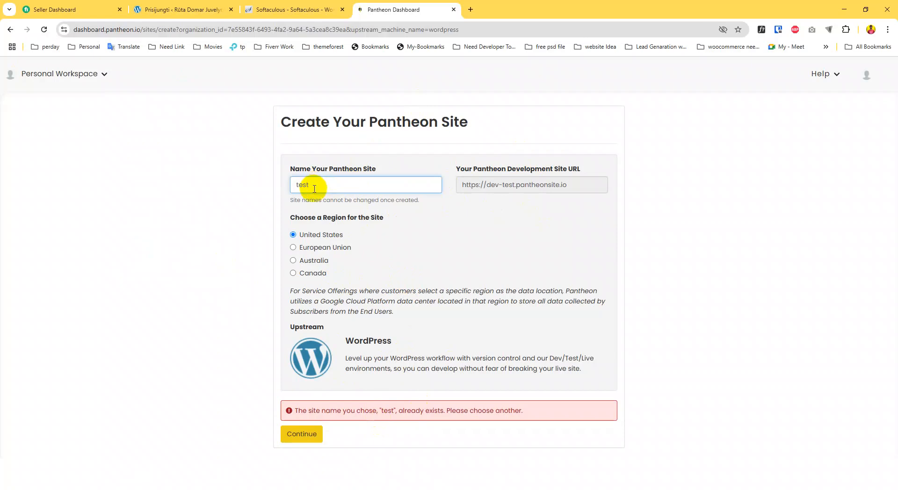
pyautogui.write('apb')
pyautogui.click(303, 435)
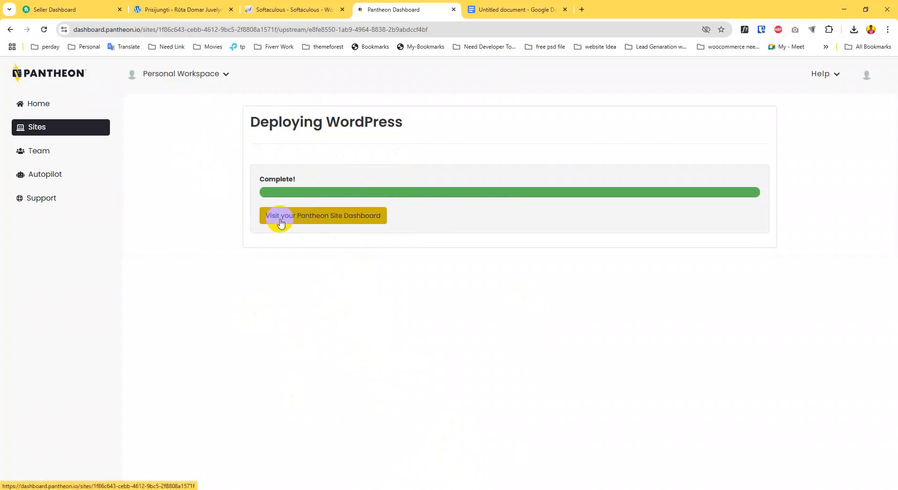
pyautogui.click(321, 223)
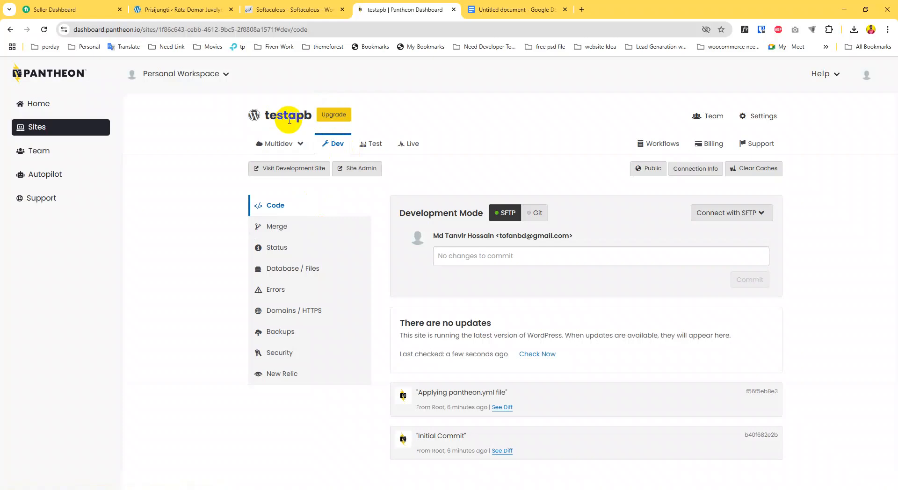
# Open testapb's Site Admin in a new tab and continue past the sandbox hosting notice
pyautogui.click(359, 174)
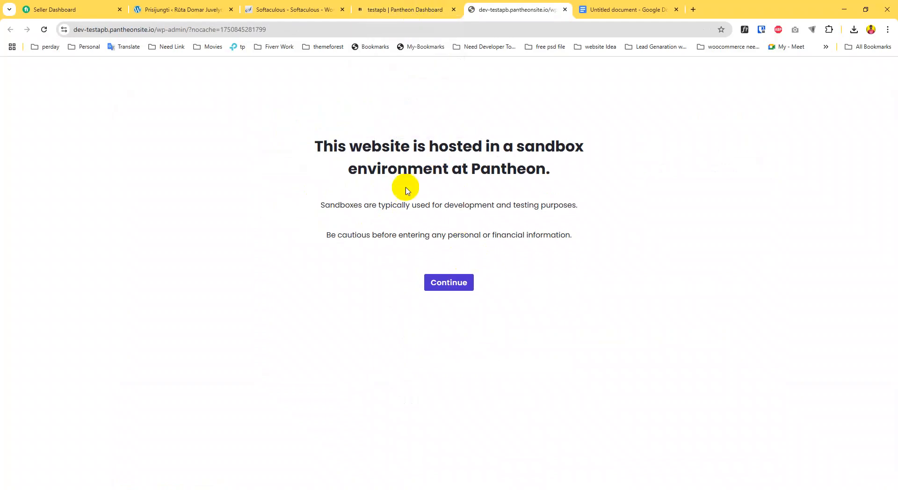
pyautogui.click(452, 287)
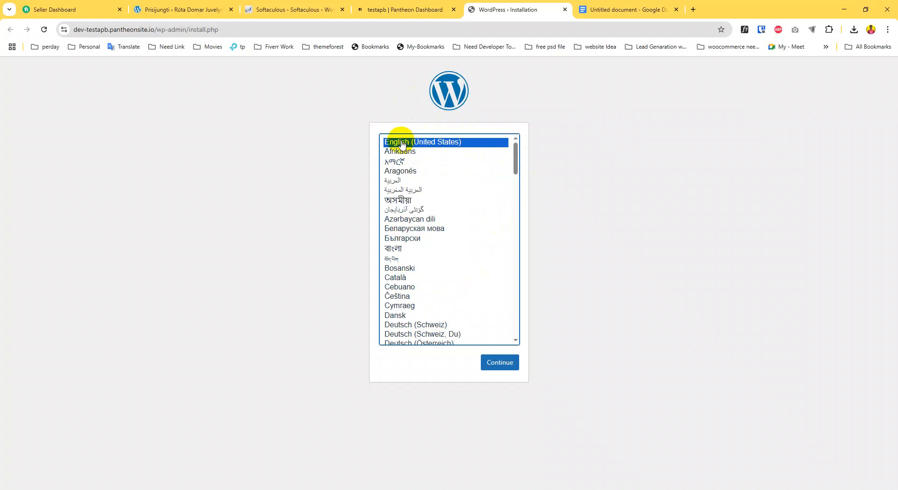
# Choose English (United States), title the site and set username 'test', copy the password, discourage search engines
pyautogui.click(502, 365)
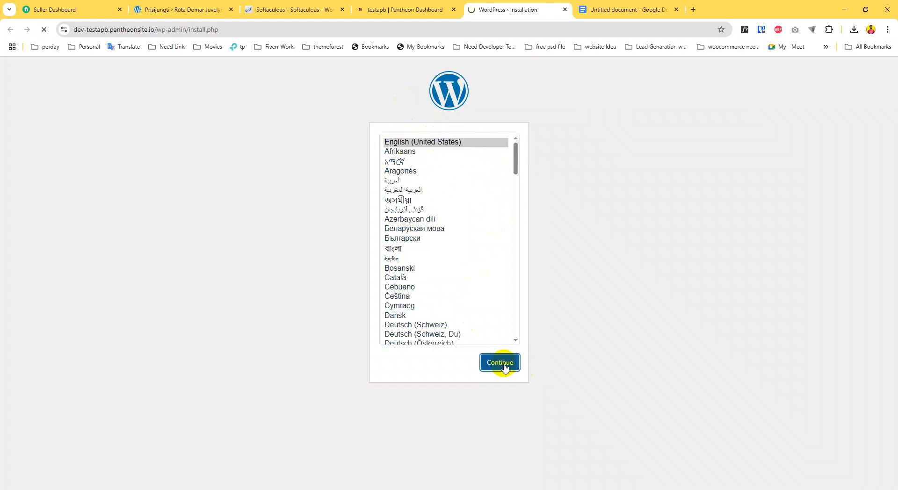
pyautogui.click(357, 246)
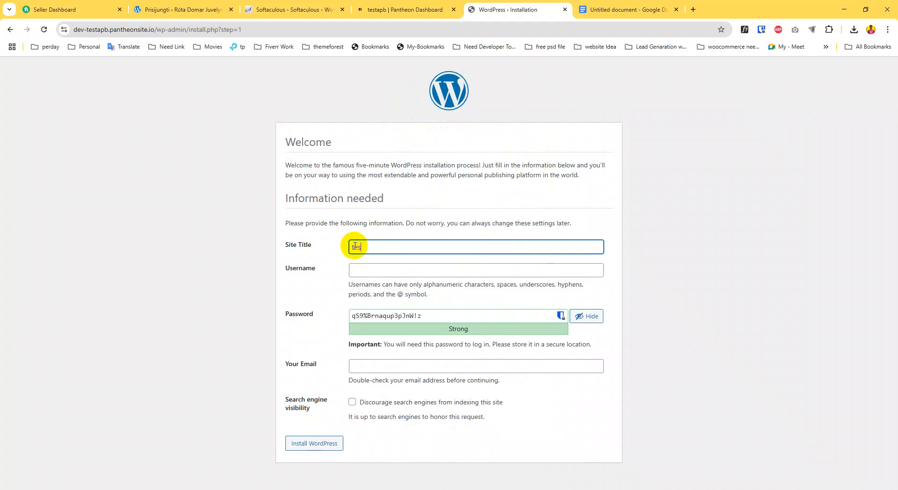
pyautogui.click(367, 270)
pyautogui.write('te')
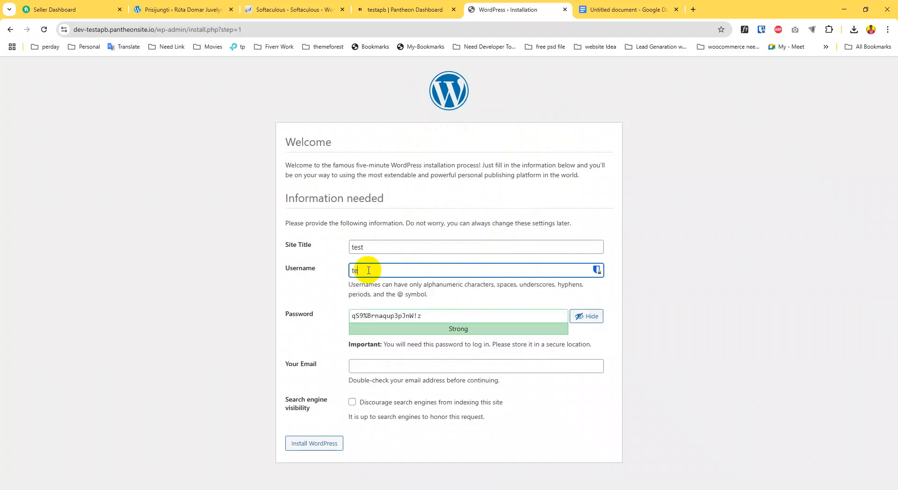
pyautogui.write('st')
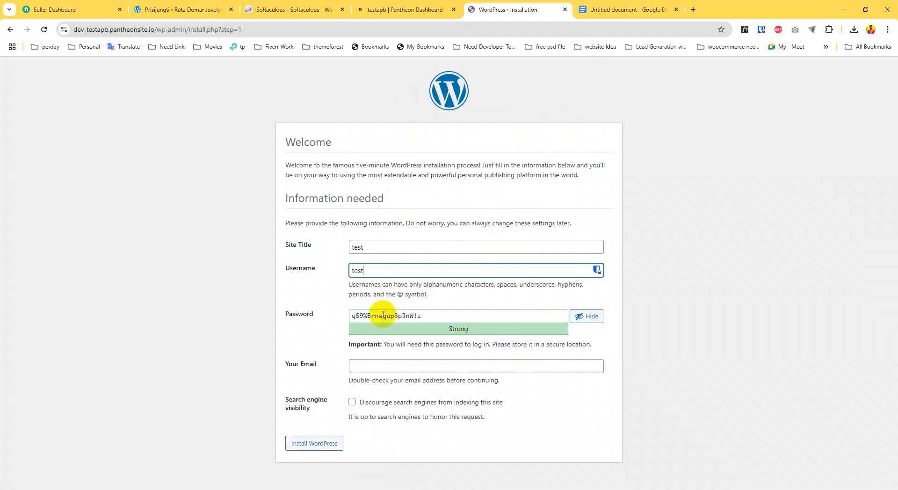
pyautogui.tripleClick(383, 316)
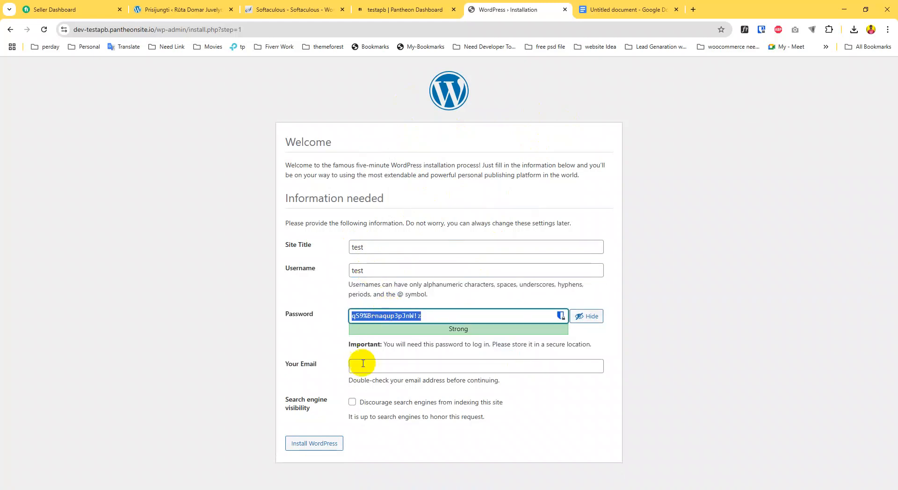
pyautogui.rightClick(371, 316)
pyautogui.click(399, 117)
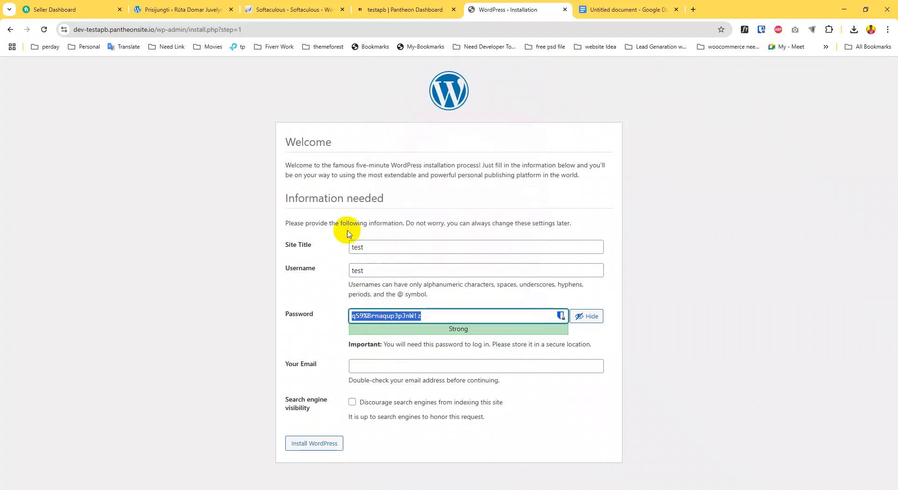
pyautogui.click(352, 402)
pyautogui.moveTo(283, 398); pyautogui.dragTo(318, 413)
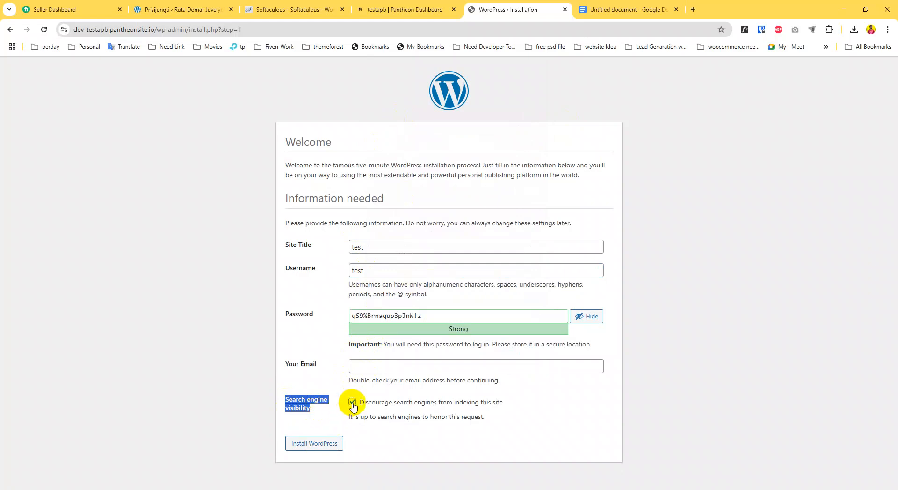
pyautogui.click(318, 444)
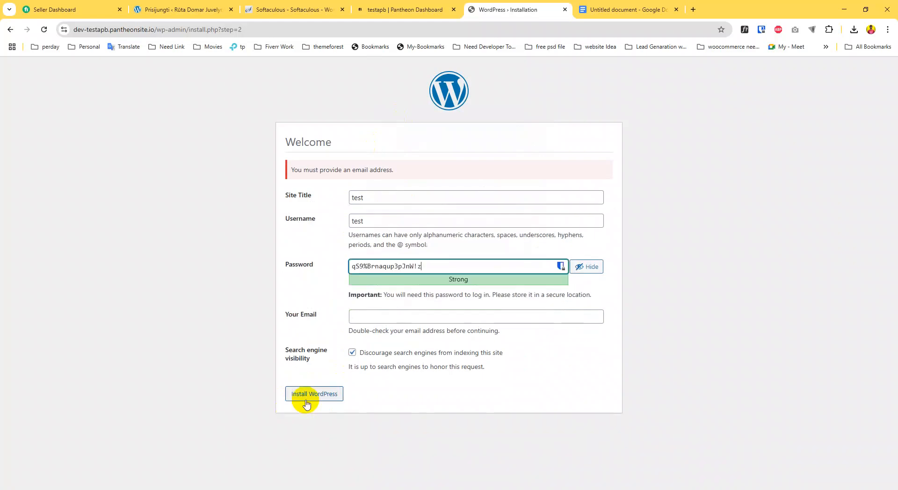
# Fill in the admin email address, run the WordPress installation, and go to the login page
pyautogui.click(364, 317)
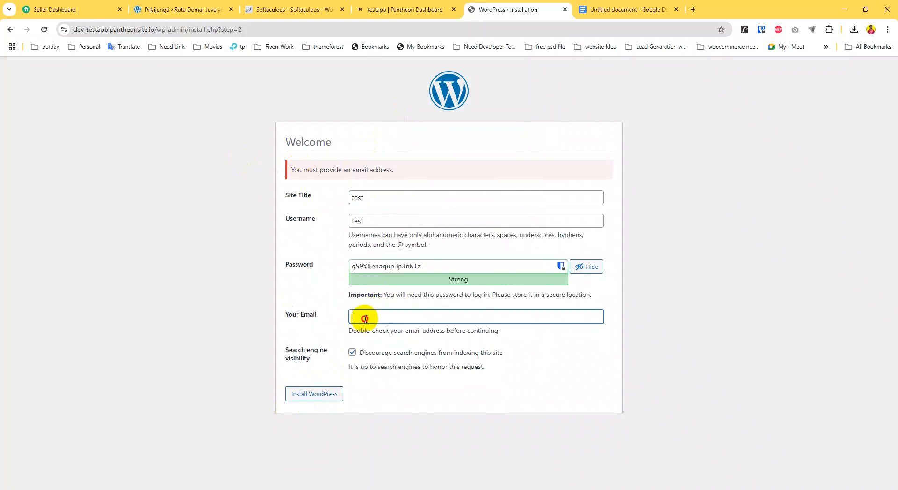
pyautogui.click(313, 394)
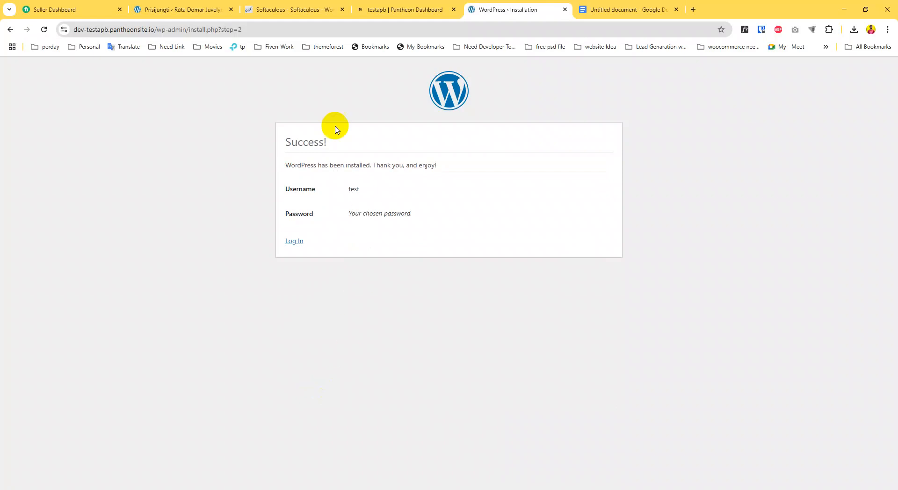
pyautogui.click(295, 241)
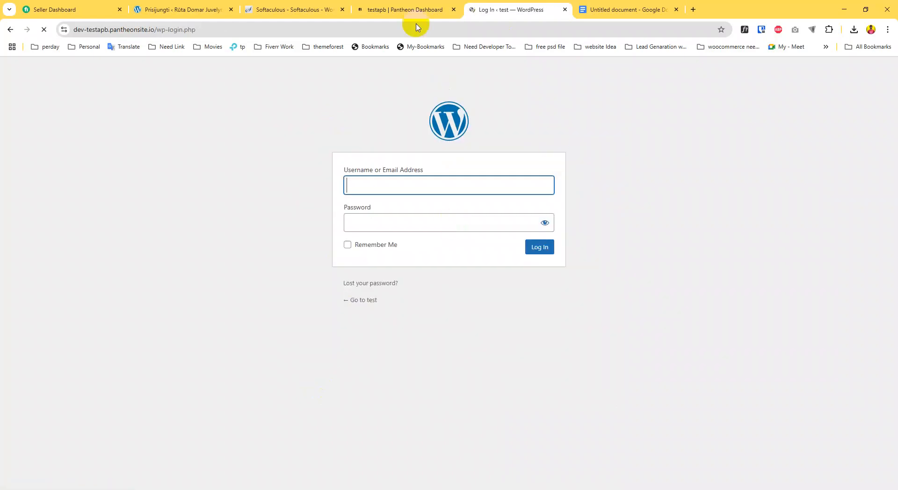
# Try unlocking the browser's saved logins for autofill, then close the password manager
pyautogui.click(374, 211)
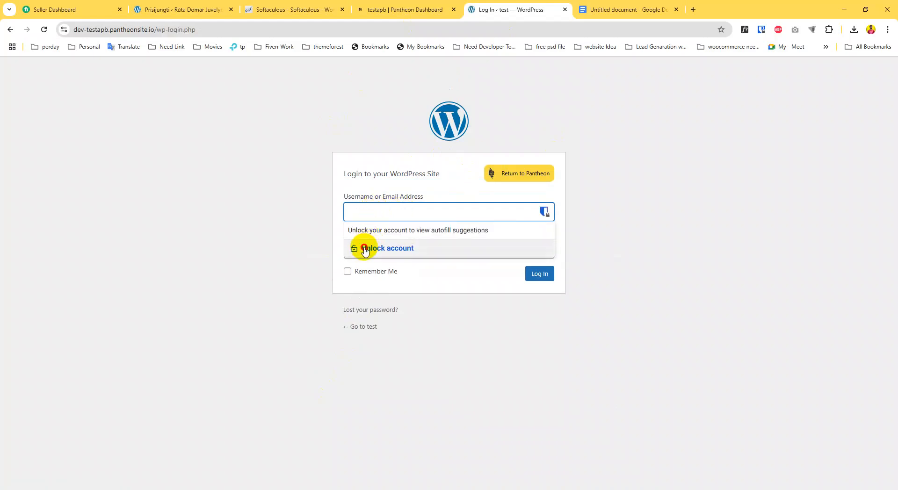
pyautogui.click(365, 247)
pyautogui.click(880, 47)
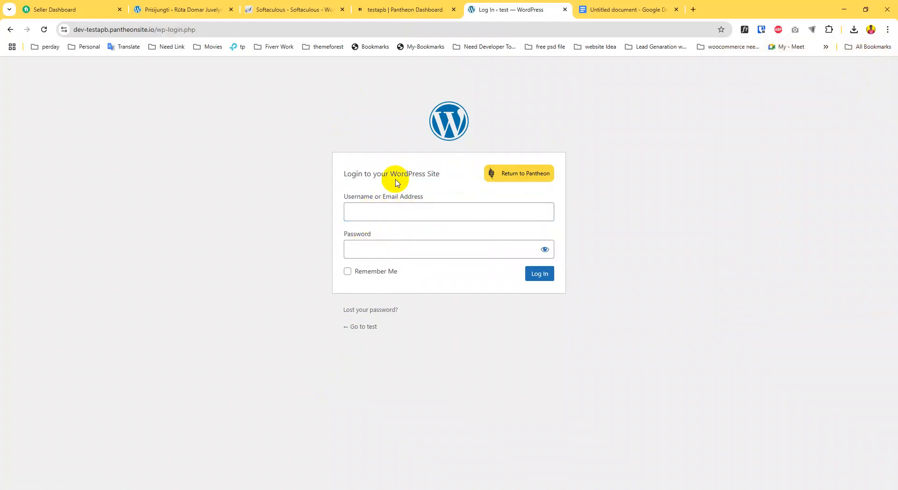
# Log in as test with the generated admin password pasted, with Remember Me ticked
pyautogui.click(371, 210)
pyautogui.write('test')
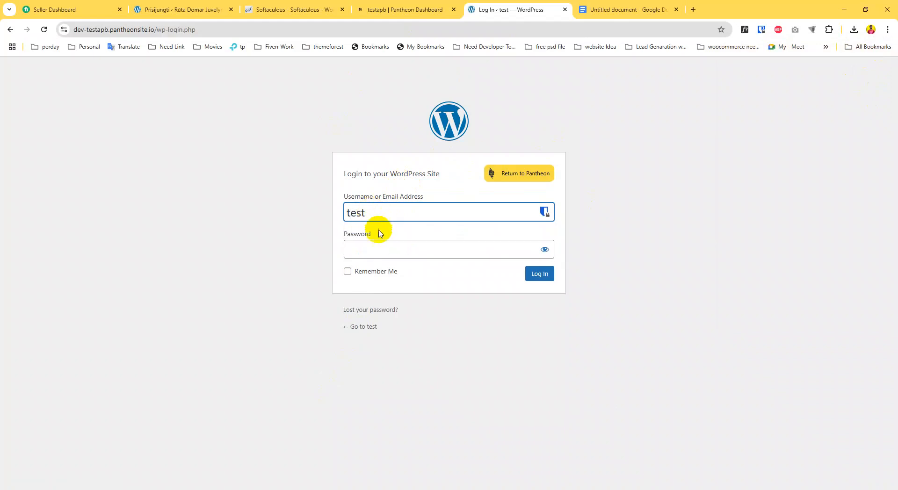
pyautogui.click(364, 252)
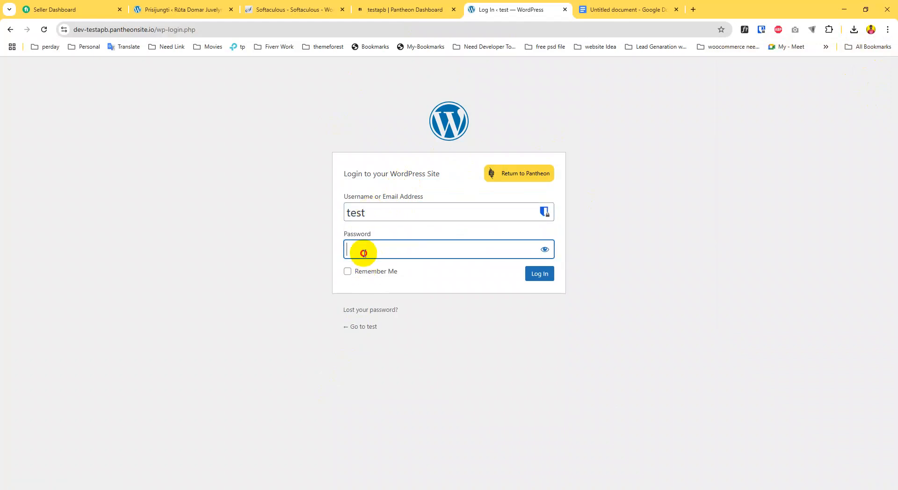
pyautogui.click(364, 253)
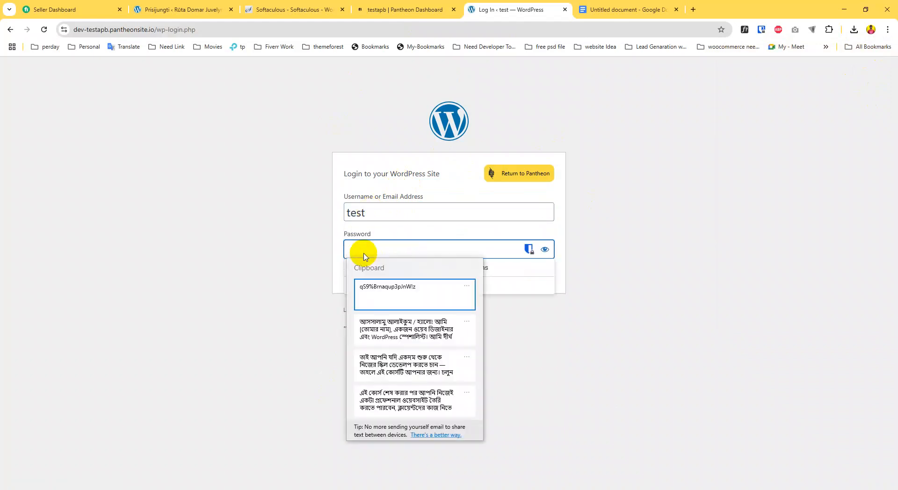
pyautogui.click(390, 297)
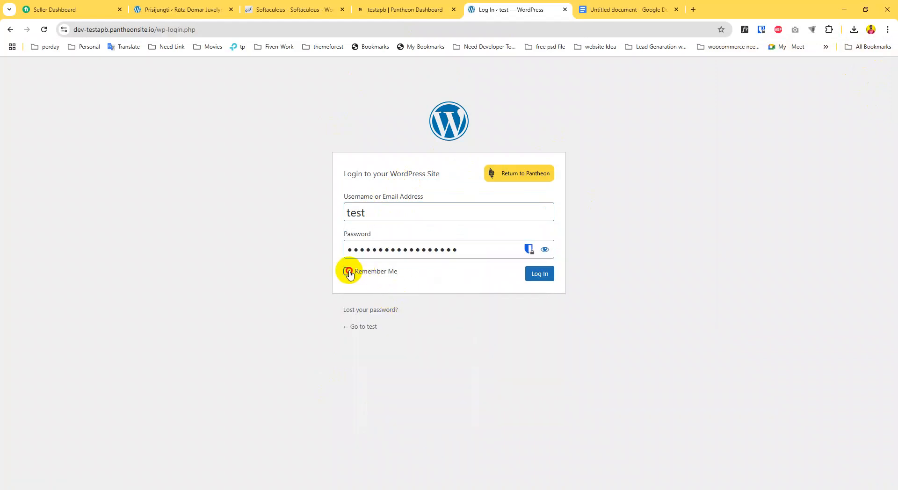
pyautogui.click(347, 271)
pyautogui.click(539, 273)
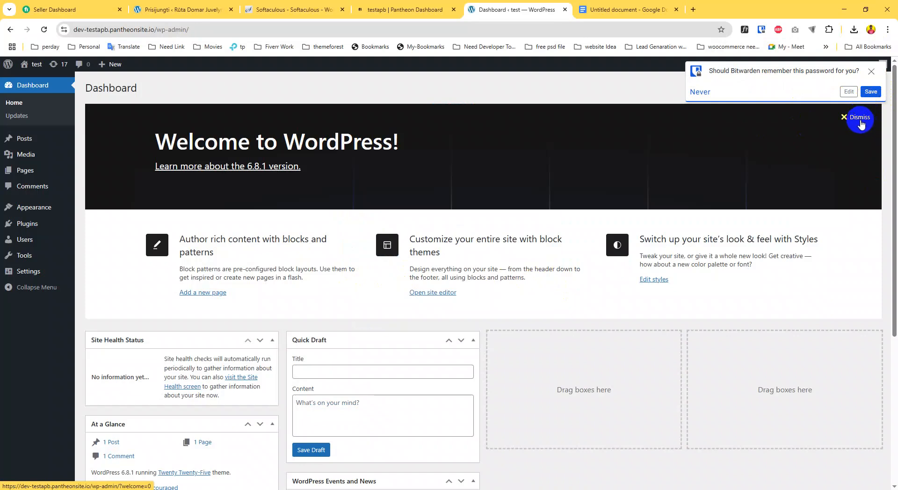
# Decline saving the password, dismiss the Welcome panel, and go to TasteWP via Need Developer Tools
pyautogui.click(871, 72)
pyautogui.click(860, 115)
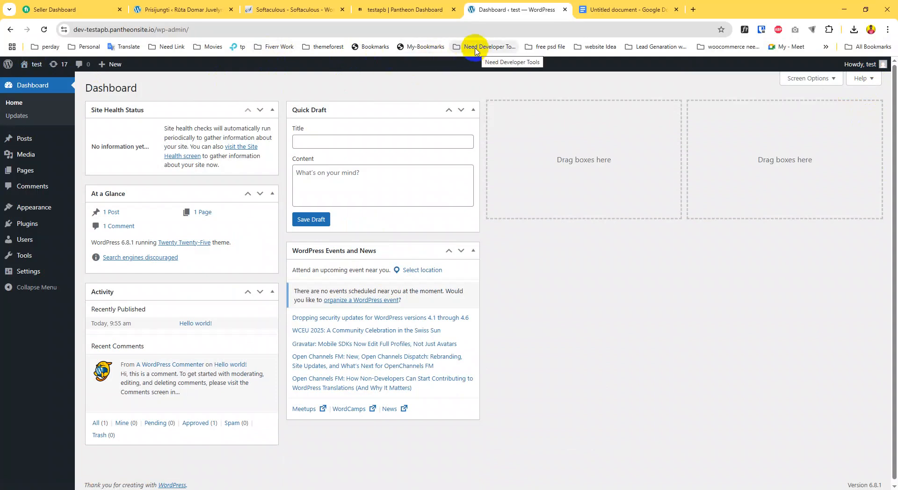
pyautogui.click(492, 46)
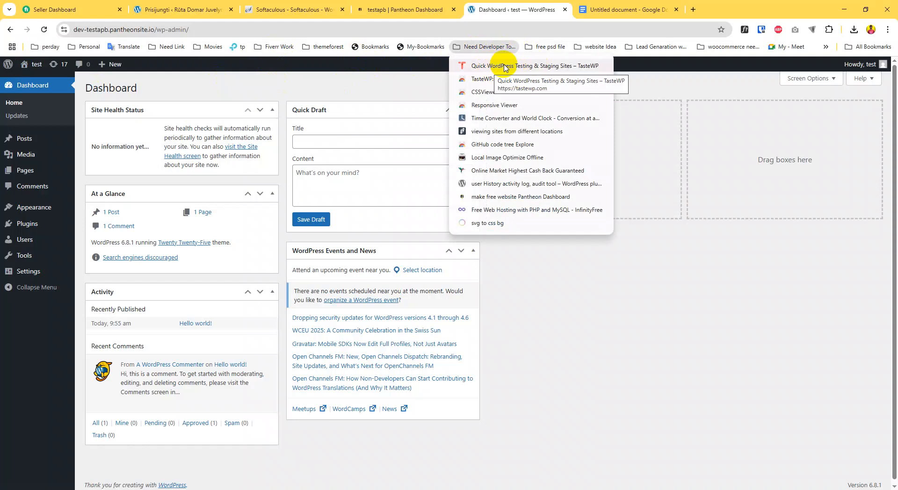
pyautogui.click(505, 67)
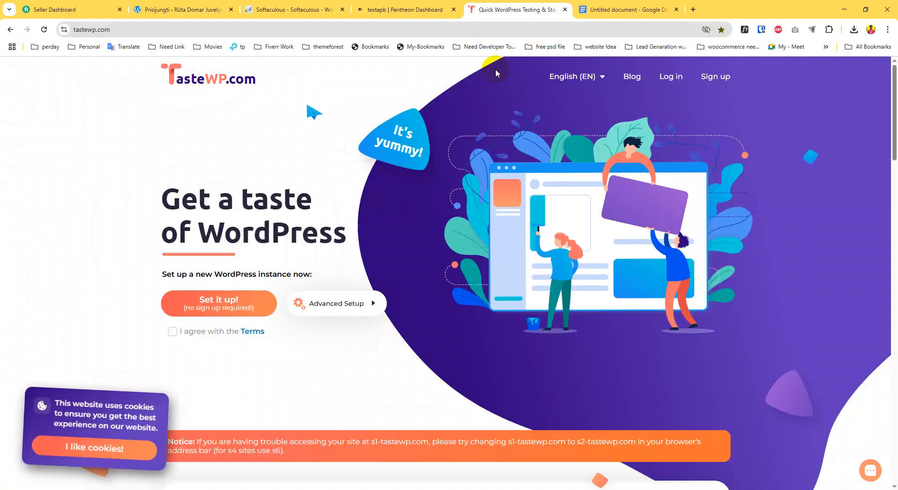
# Preview TasteWP's Create an account form with the Terms box ticked, then close it
pyautogui.click(716, 77)
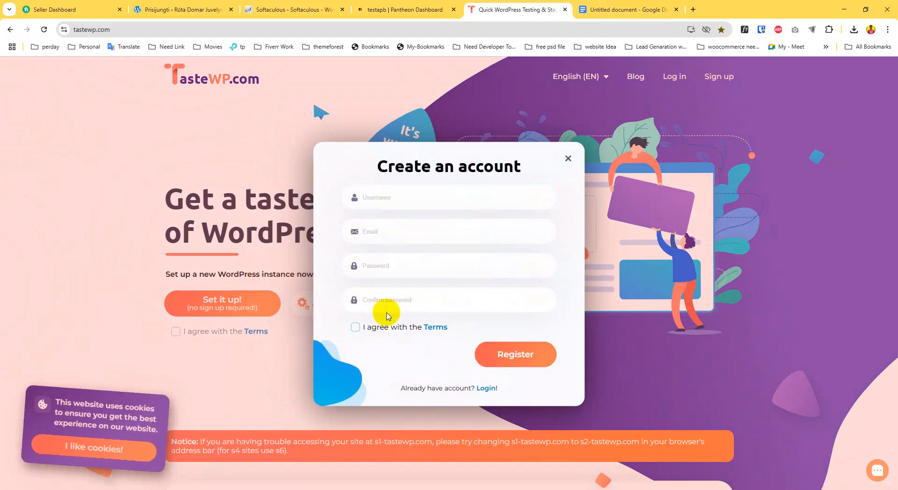
pyautogui.click(355, 327)
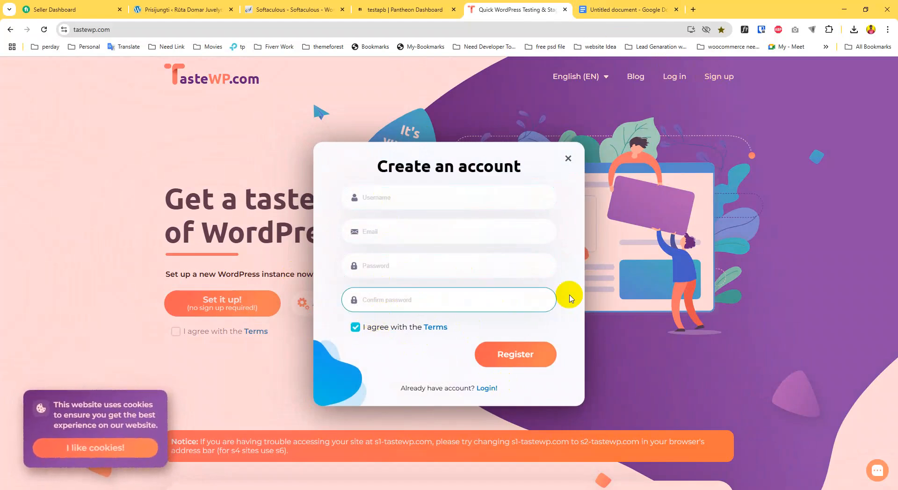
pyautogui.click(568, 159)
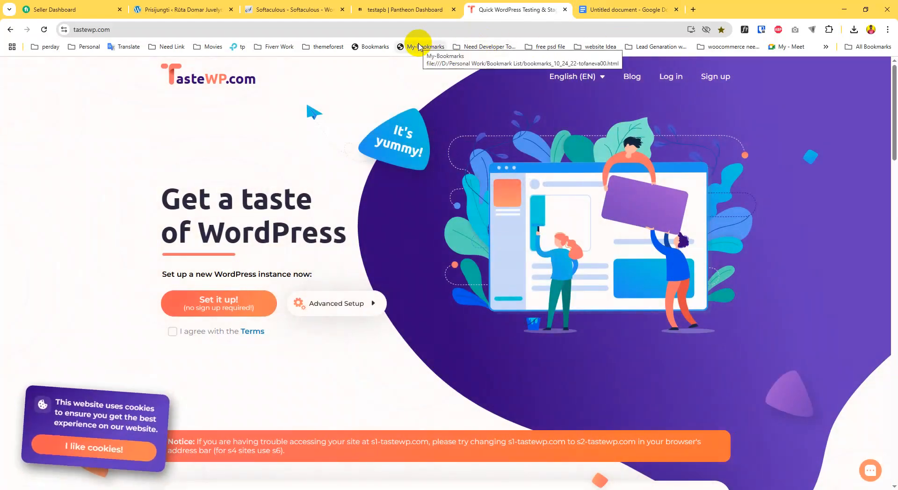
pyautogui.click(474, 45)
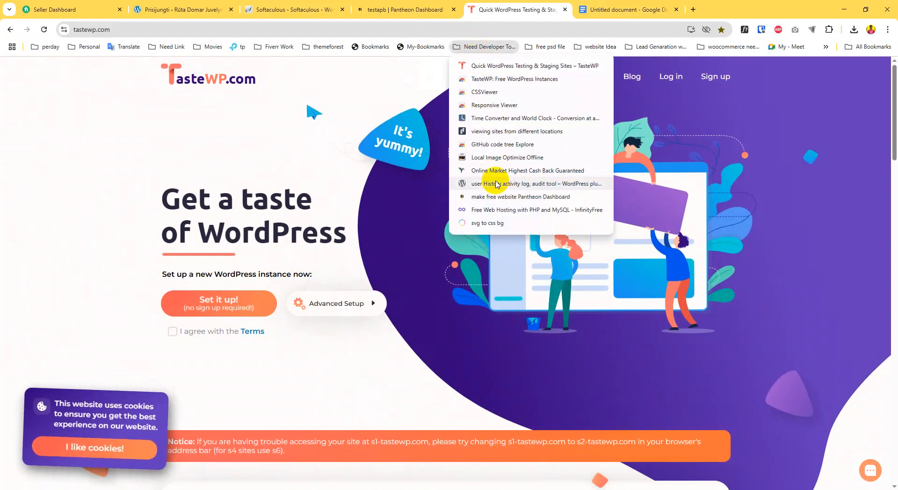
# Open InfinityFree's registration page from the bookmark, then return to the Pantheon testapb dashboard tab
pyautogui.click(489, 211)
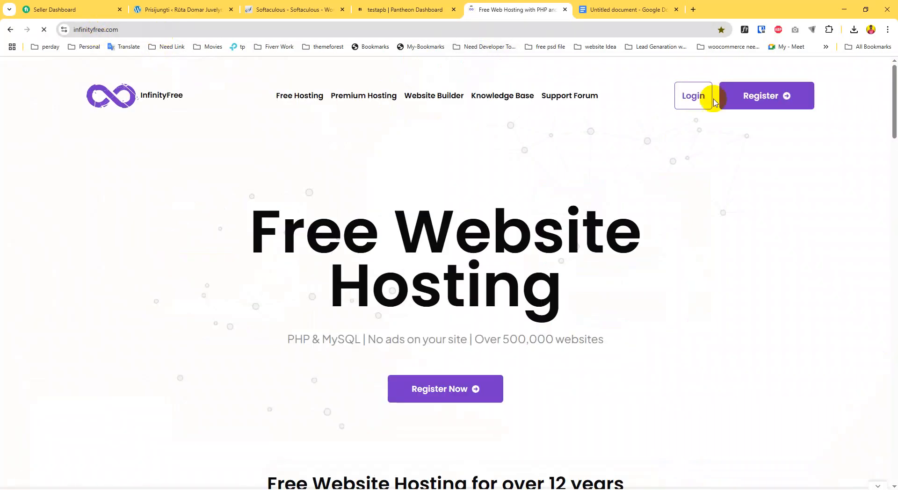
pyautogui.click(763, 96)
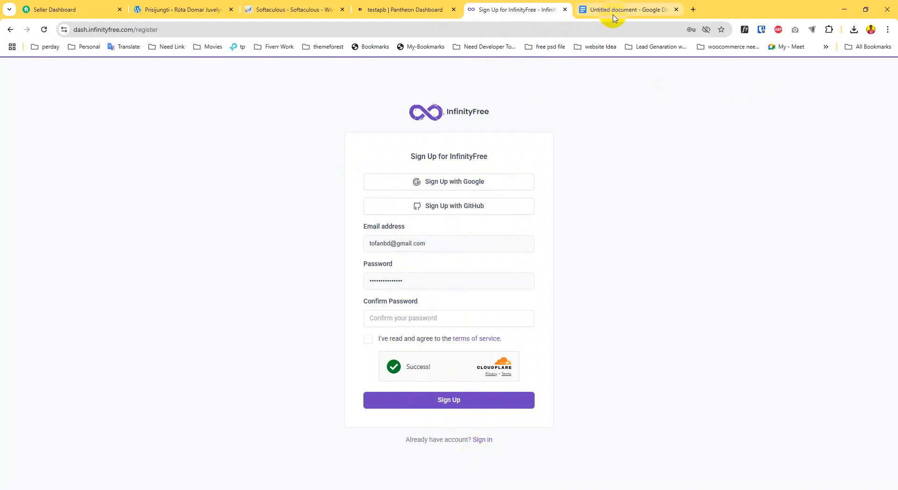
pyautogui.click(401, 8)
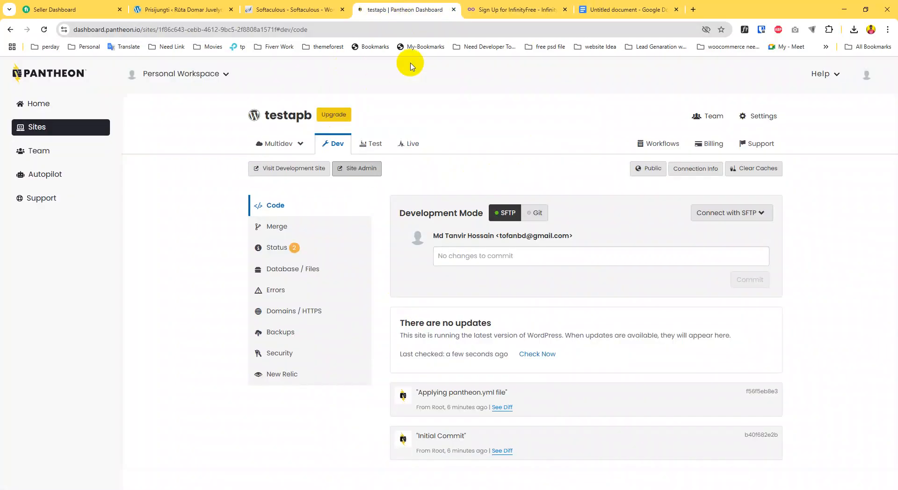
# Glance through the Pantheon and Softaculous tabs, then close the InfinityFree sign-up tab
pyautogui.click(496, 9)
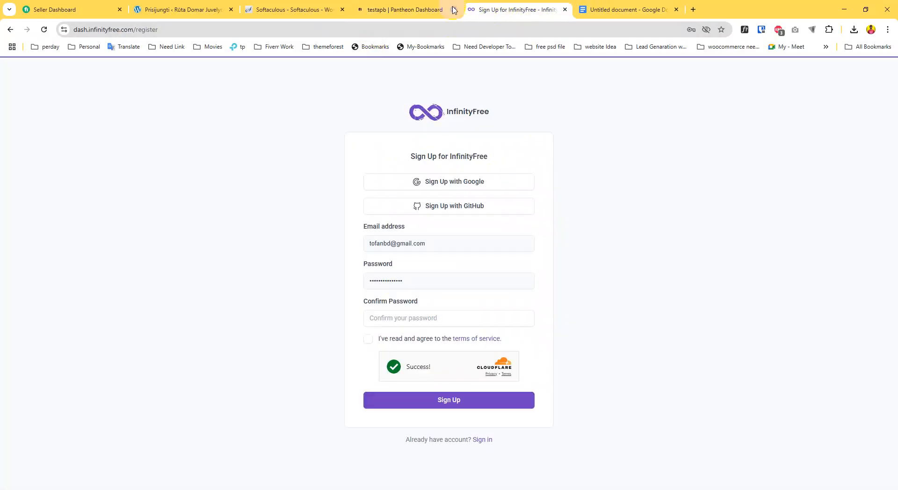
pyautogui.click(444, 8)
pyautogui.click(308, 6)
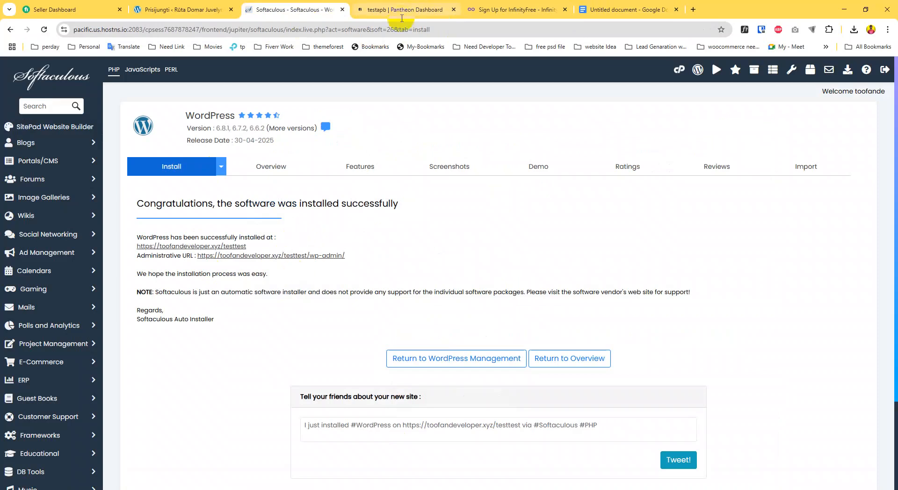
pyautogui.click(533, 8)
pyautogui.click(564, 10)
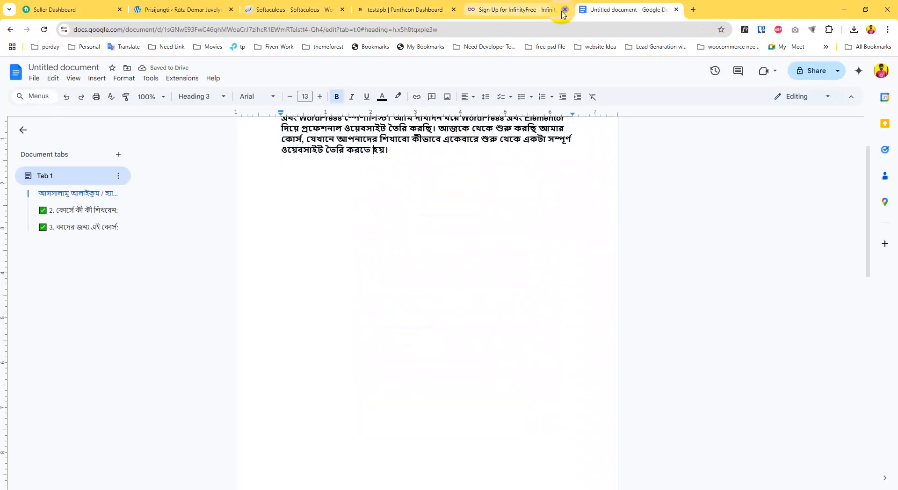